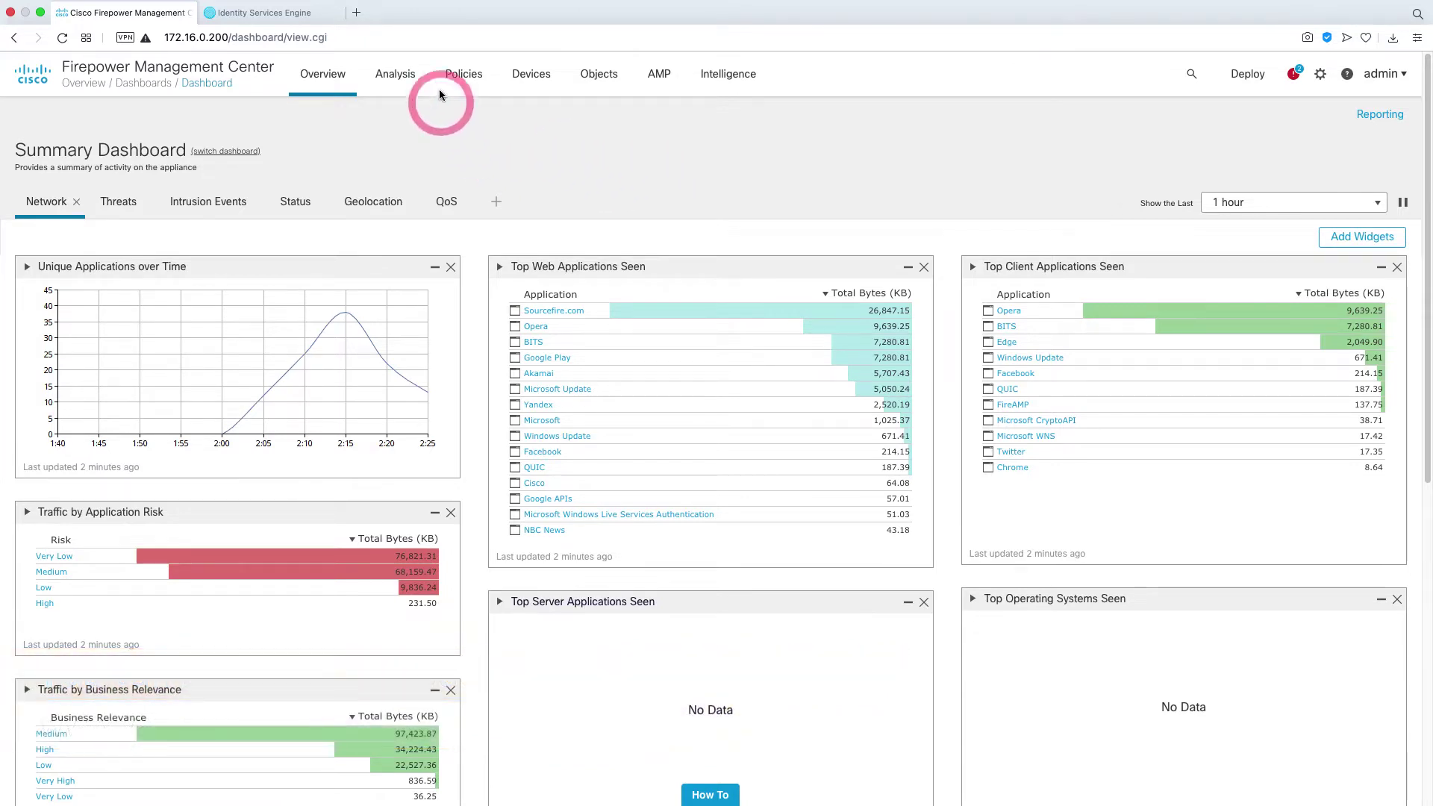
Step: Create and save a new empty identity policy named 'Identity Policy' under Policies > Identity
{"action": "mouse_move", "coordinate": [464, 79]}
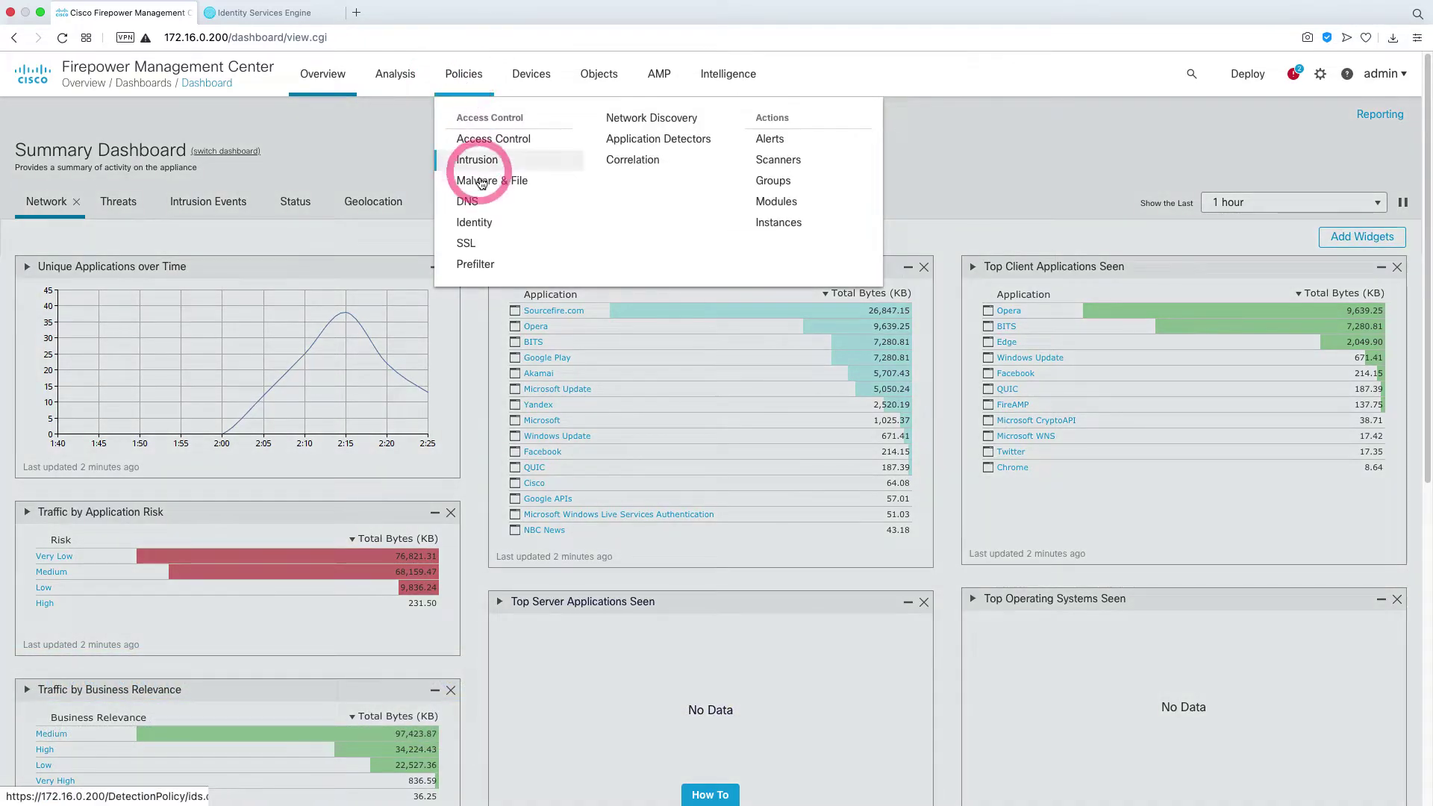
{"action": "left_click", "coordinate": [482, 222]}
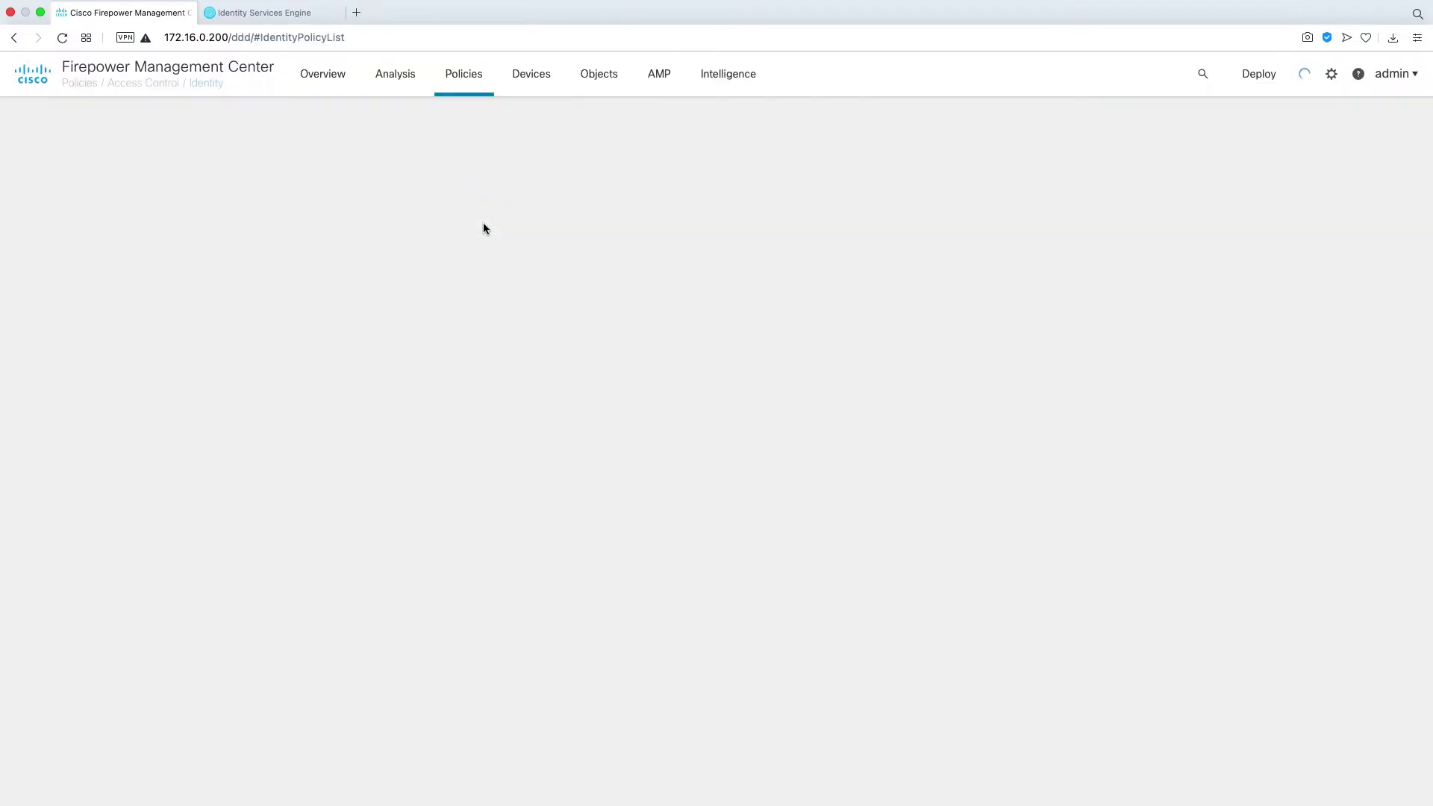
{"action": "left_click", "coordinate": [1379, 143]}
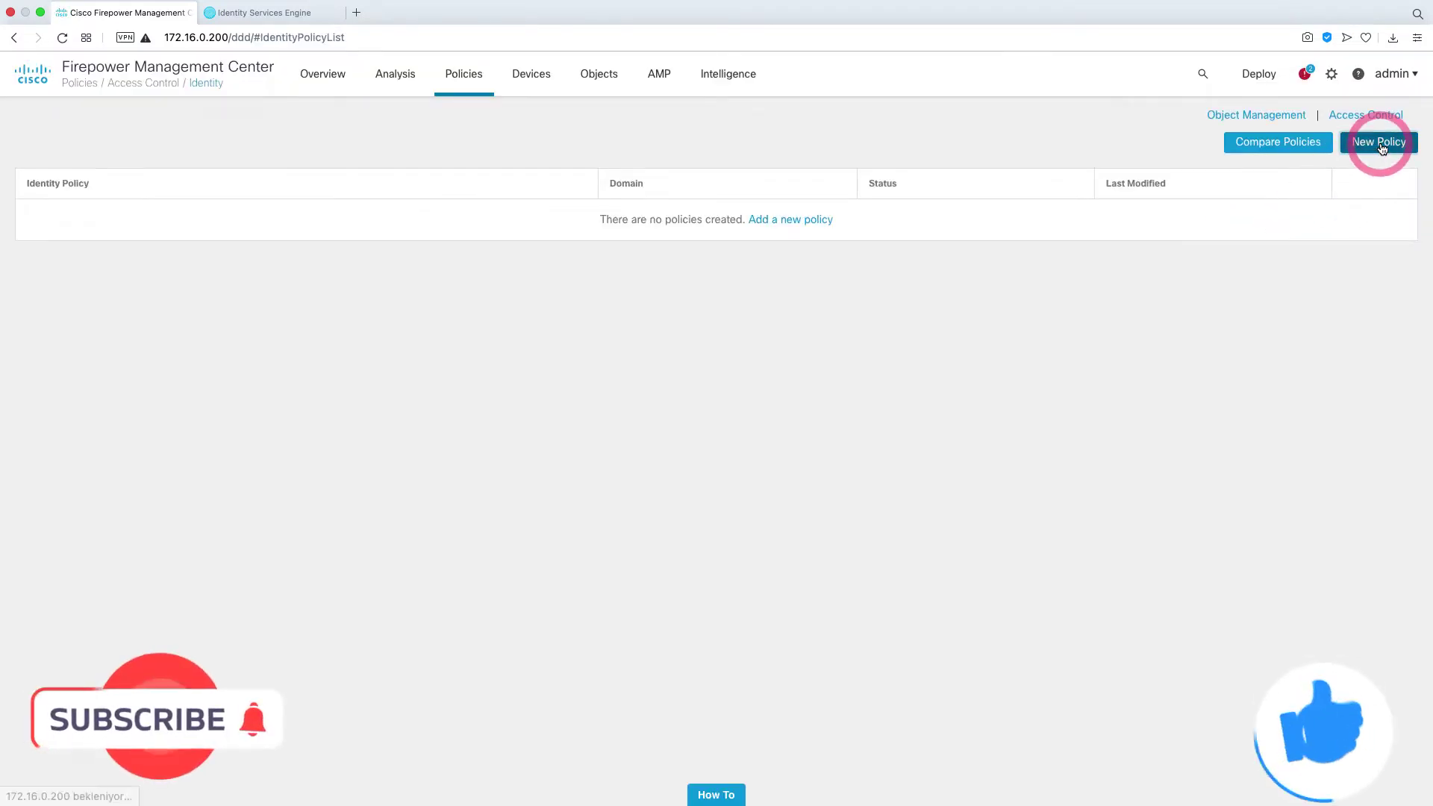
{"action": "left_click", "coordinate": [689, 399]}
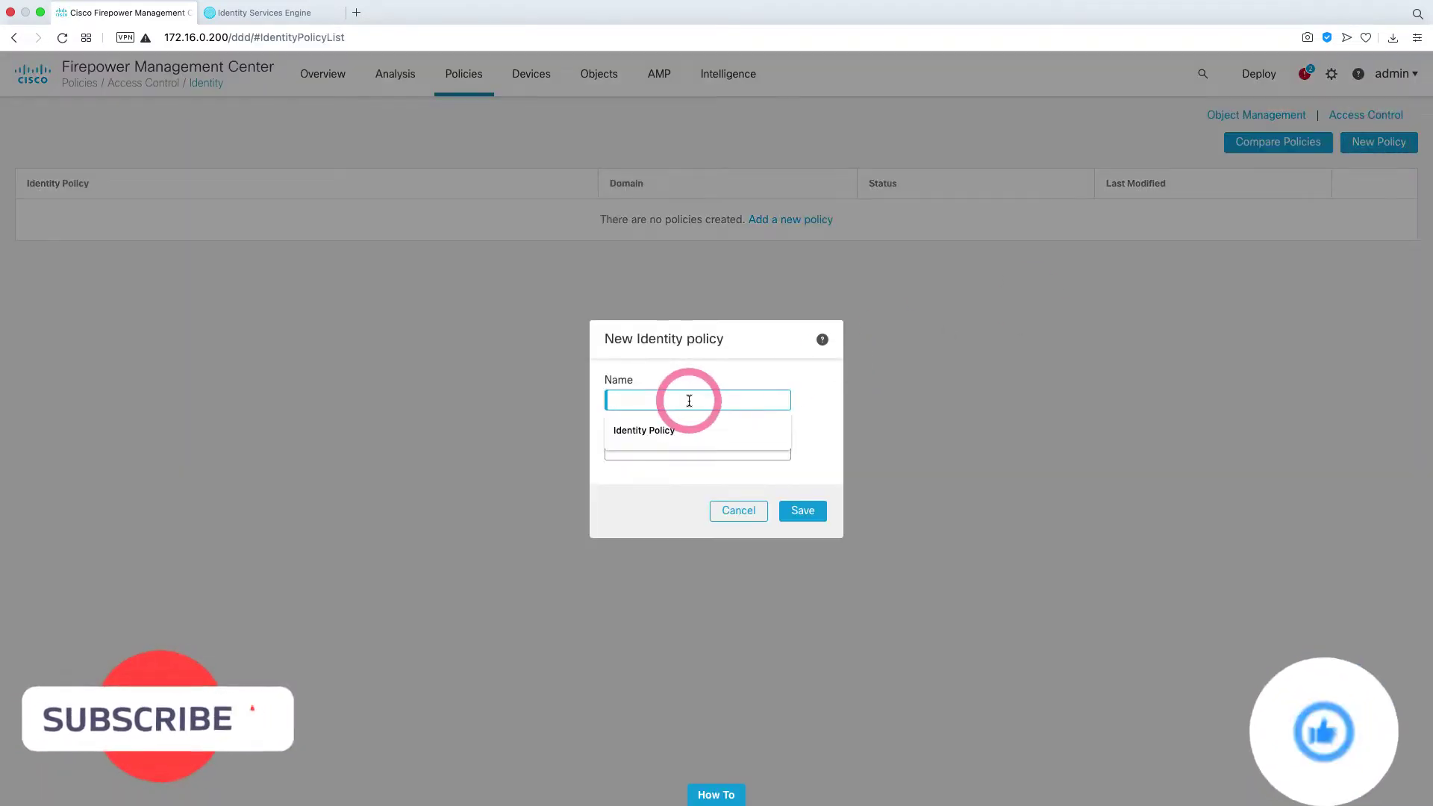
{"action": "left_click", "coordinate": [672, 430]}
{"action": "left_click", "coordinate": [810, 513]}
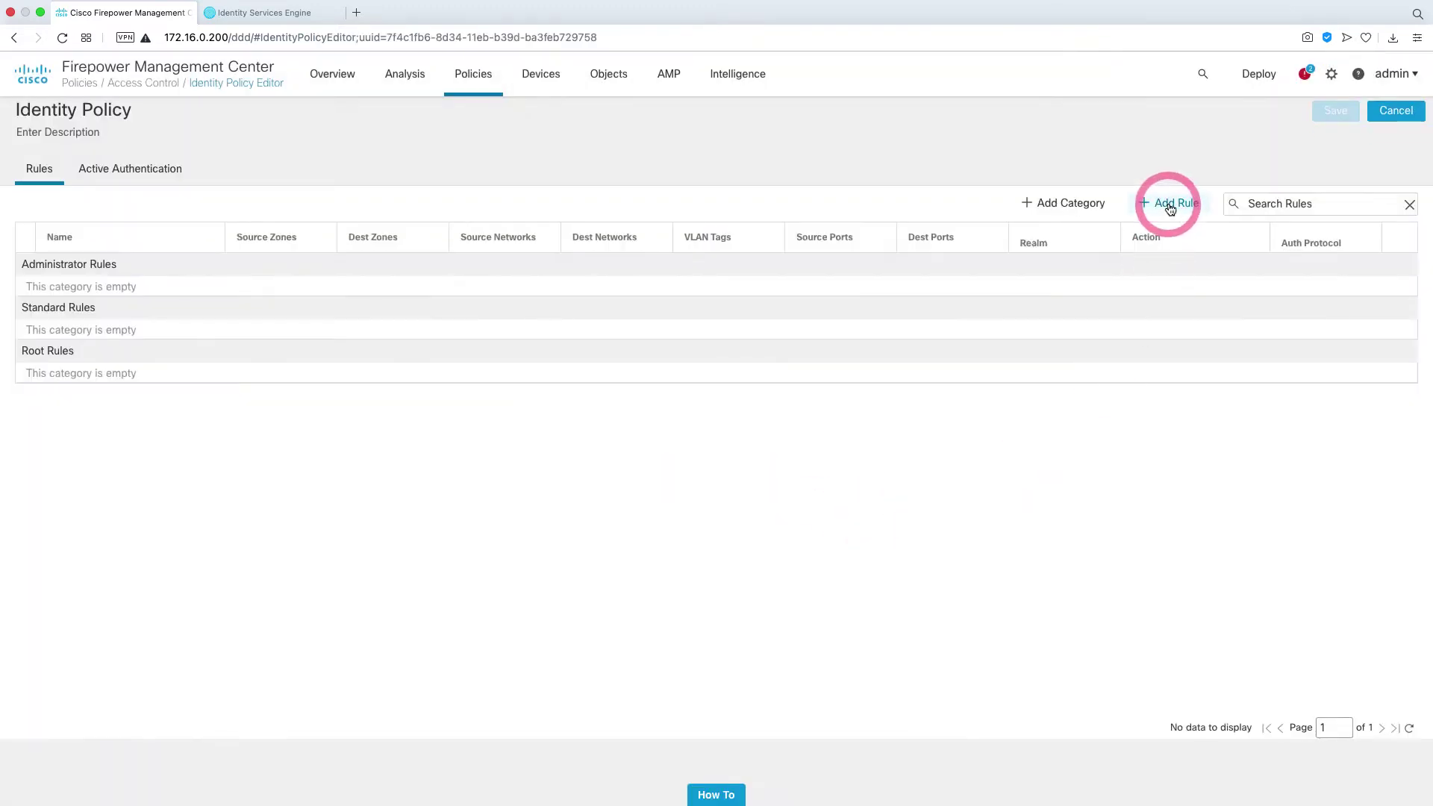
Step: Start a rule named 'Passive Authentication' with source zone Ist_Inside and destination zone Ist_Outside
{"action": "left_click", "coordinate": [1170, 207]}
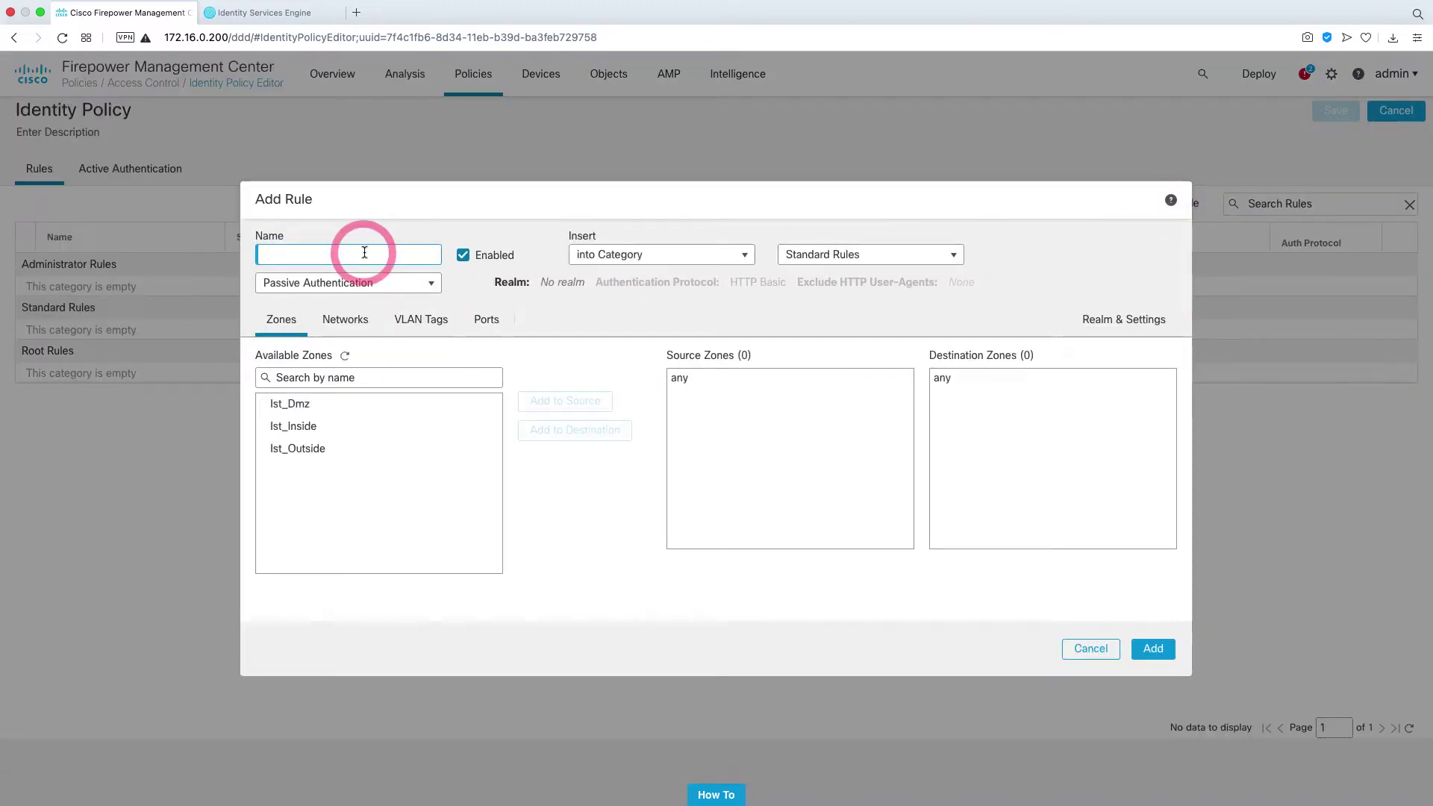
{"action": "type", "text": "Passive Authentication"}
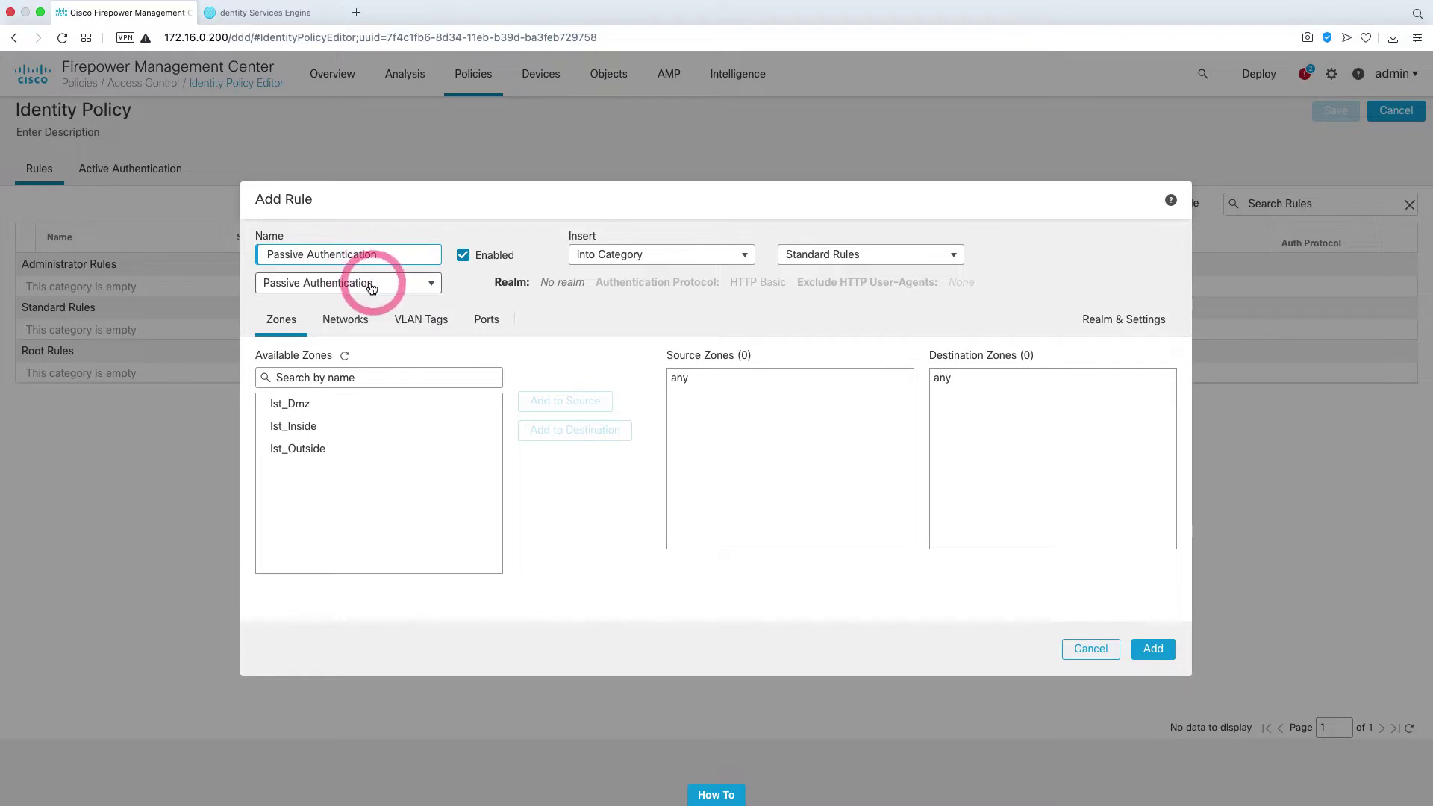
{"action": "left_click", "coordinate": [323, 431]}
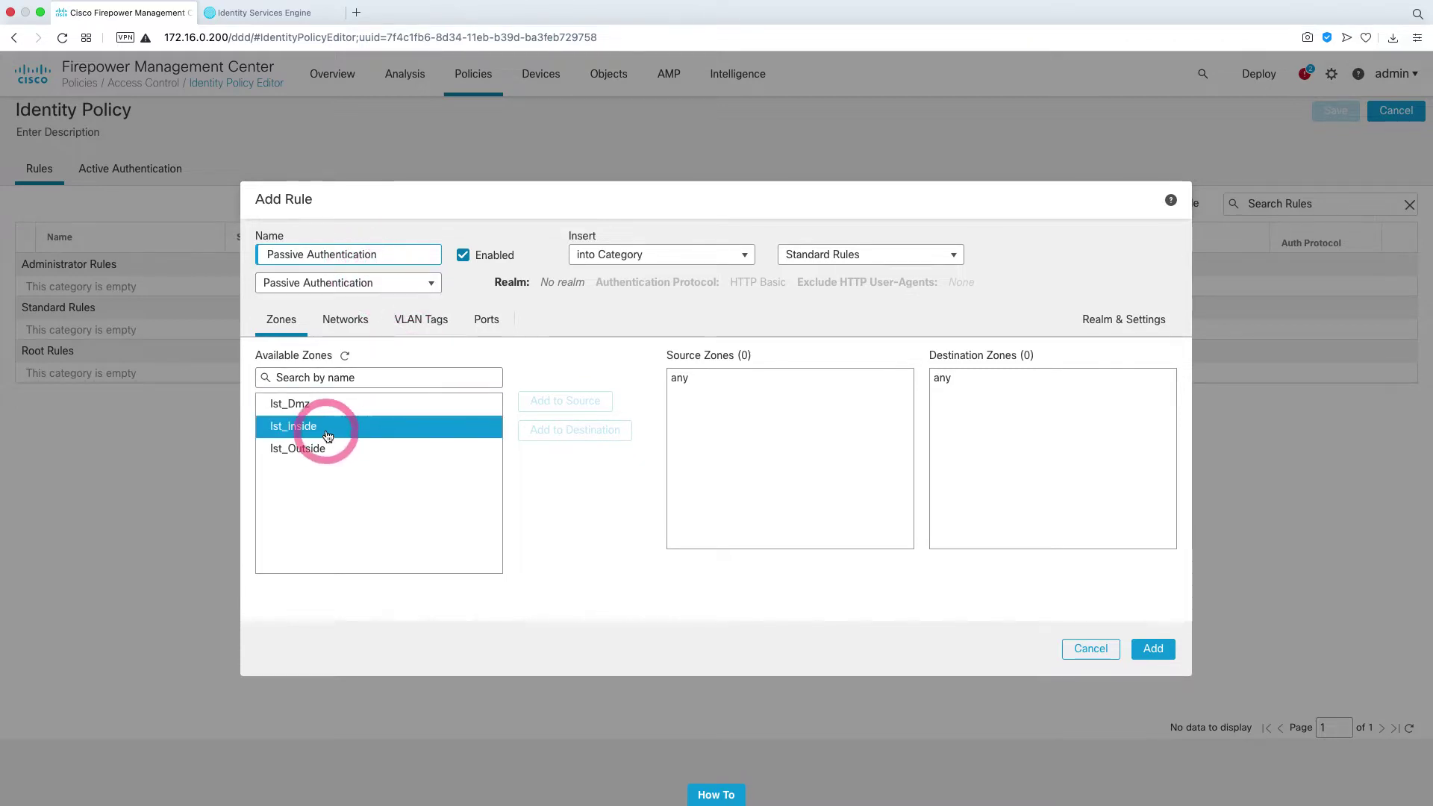
{"action": "left_click", "coordinate": [548, 401]}
{"action": "left_click", "coordinate": [351, 449]}
{"action": "left_click", "coordinate": [575, 430]}
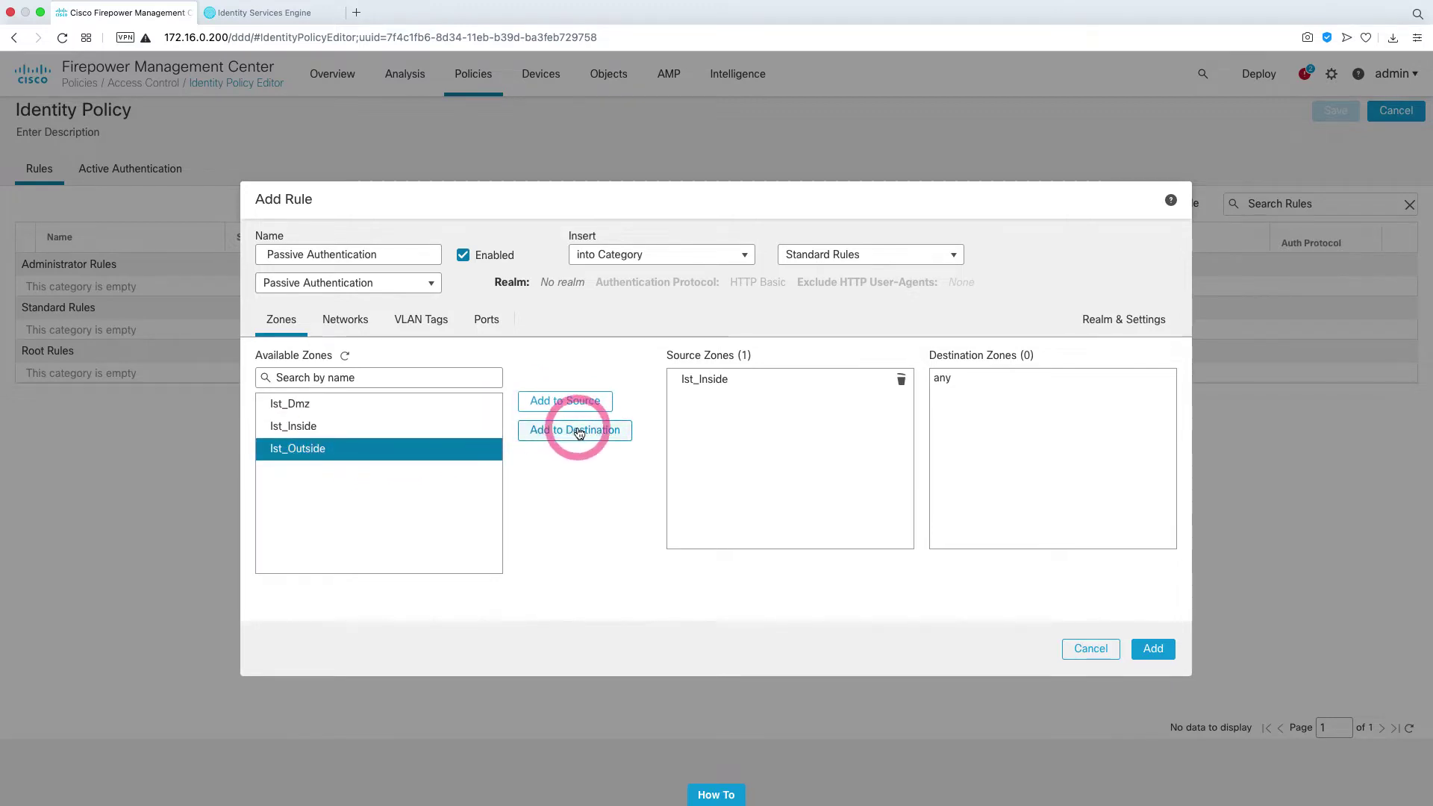
Step: Set the rule's source network to Inside_172.16.11.0-24
{"action": "left_click", "coordinate": [358, 323]}
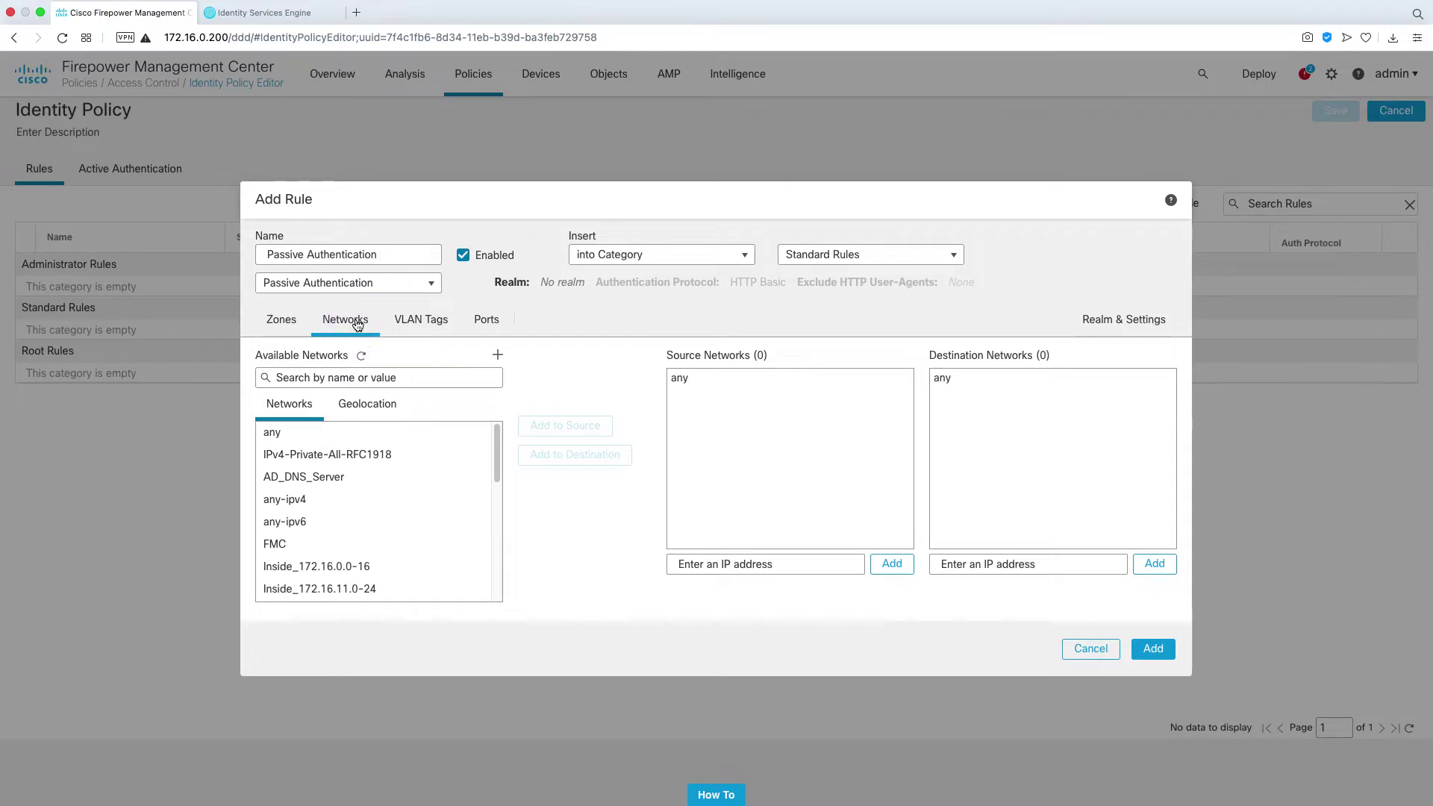
{"action": "scroll", "coordinate": [416, 499], "scroll_direction": "down", "scroll_amount": 1}
{"action": "left_click", "coordinate": [416, 500]}
{"action": "left_click", "coordinate": [404, 570]}
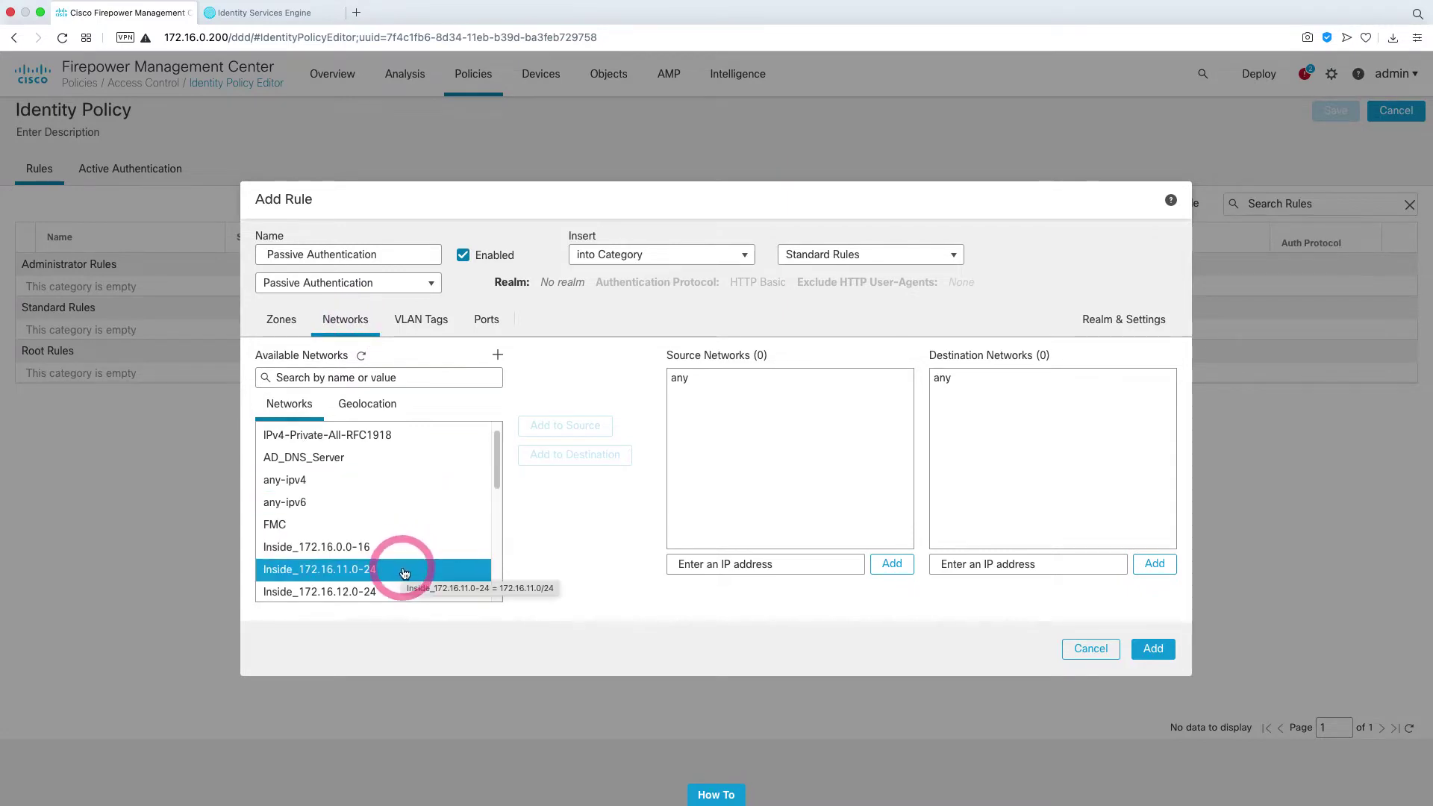
{"action": "left_click", "coordinate": [549, 424]}
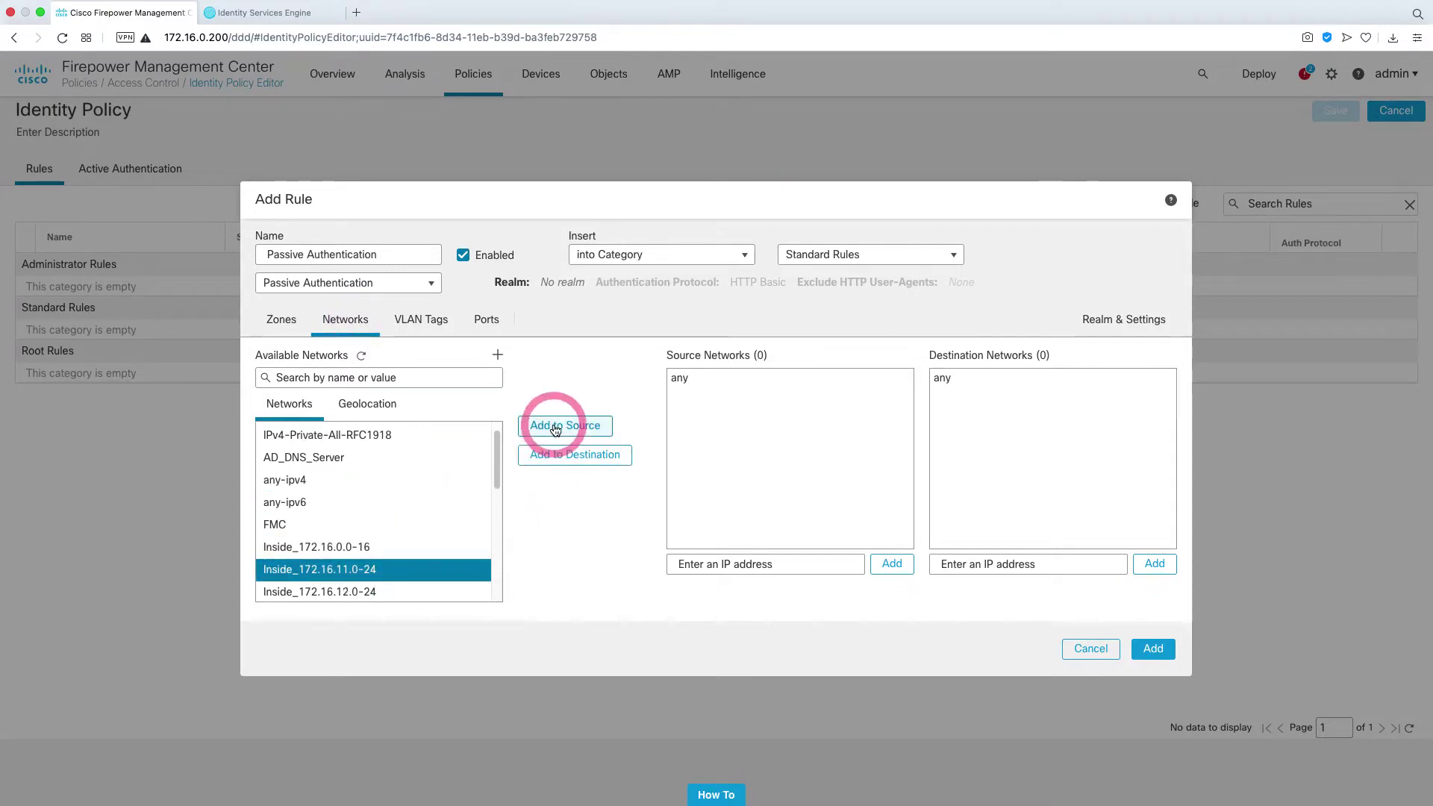
Step: Set the rule's realm to AD_Users (AD)
{"action": "left_click", "coordinate": [1117, 325]}
{"action": "left_click", "coordinate": [429, 377]}
{"action": "left_click", "coordinate": [409, 393]}
{"action": "left_click", "coordinate": [1152, 648]}
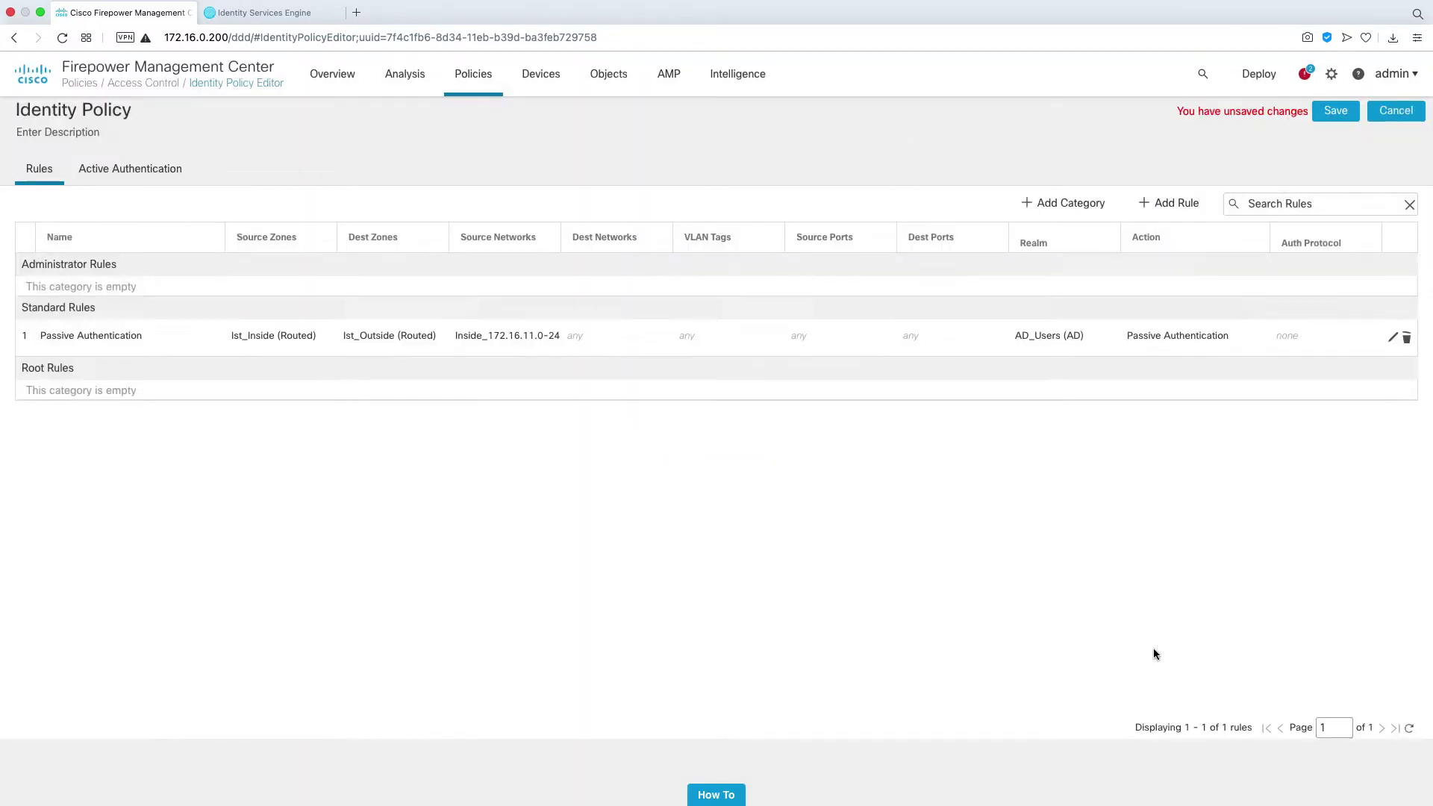
Step: Add the Passive Authentication rule to the policy and save Identity Policy
{"action": "left_click", "coordinate": [532, 349]}
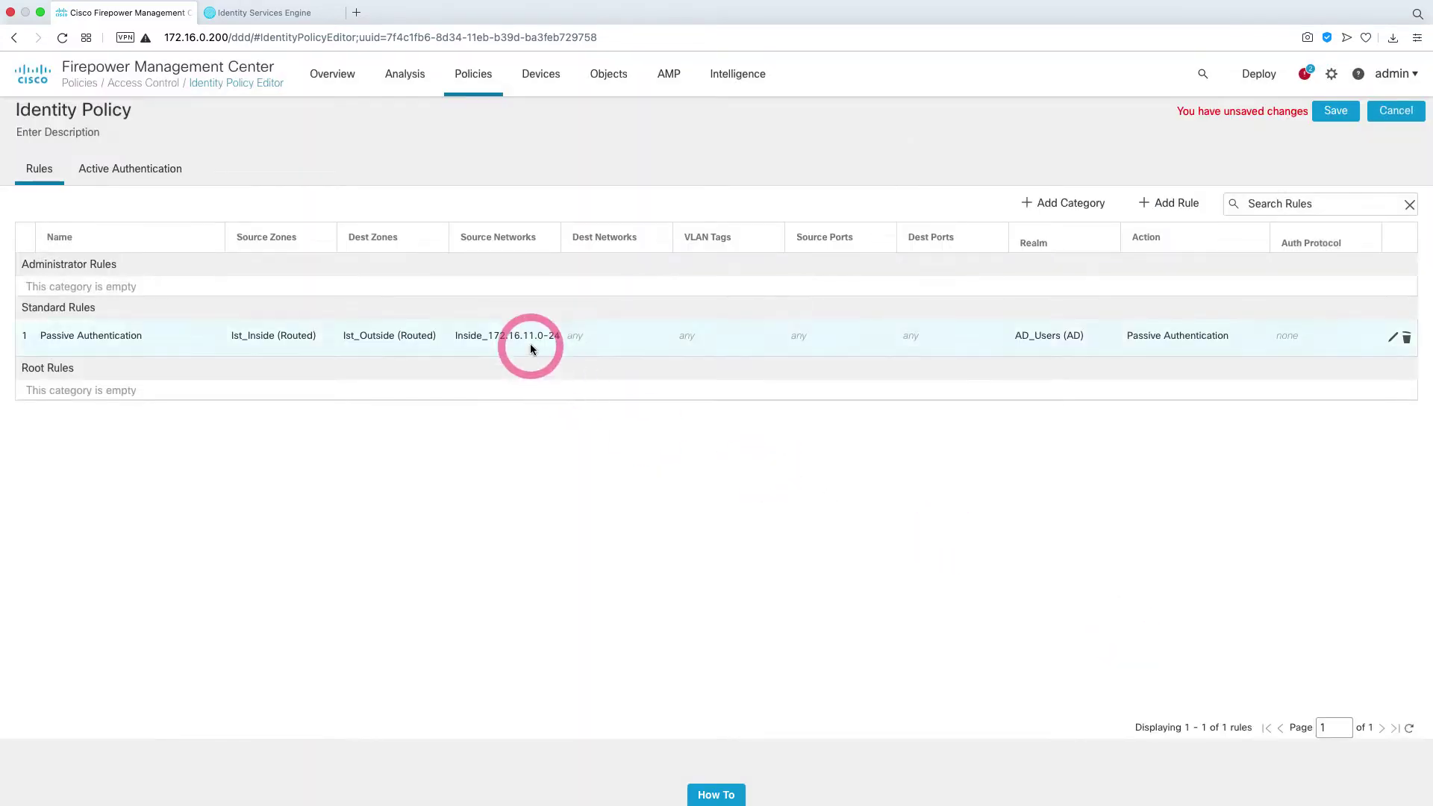
{"action": "mouse_move", "coordinate": [530, 341]}
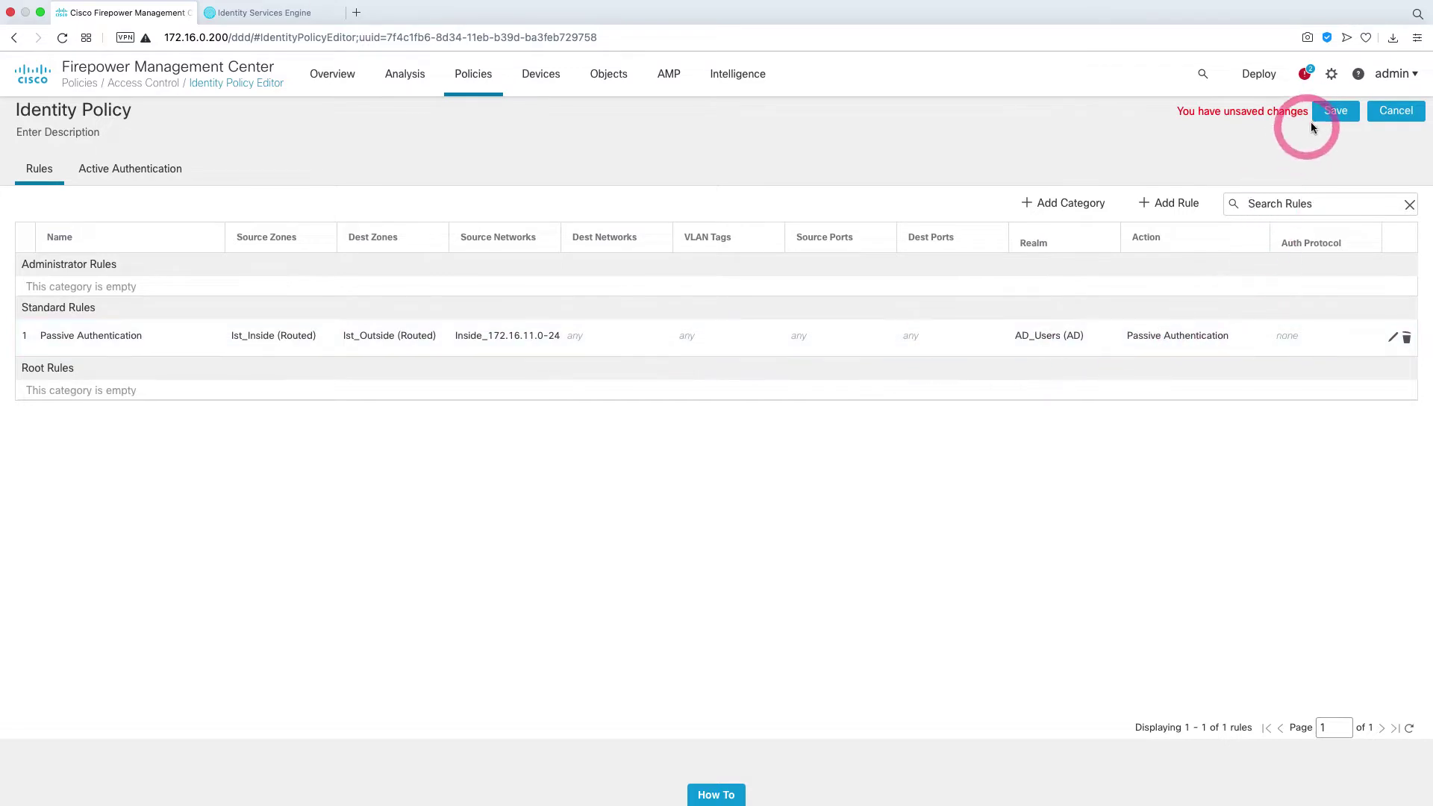
{"action": "left_click", "coordinate": [1336, 110]}
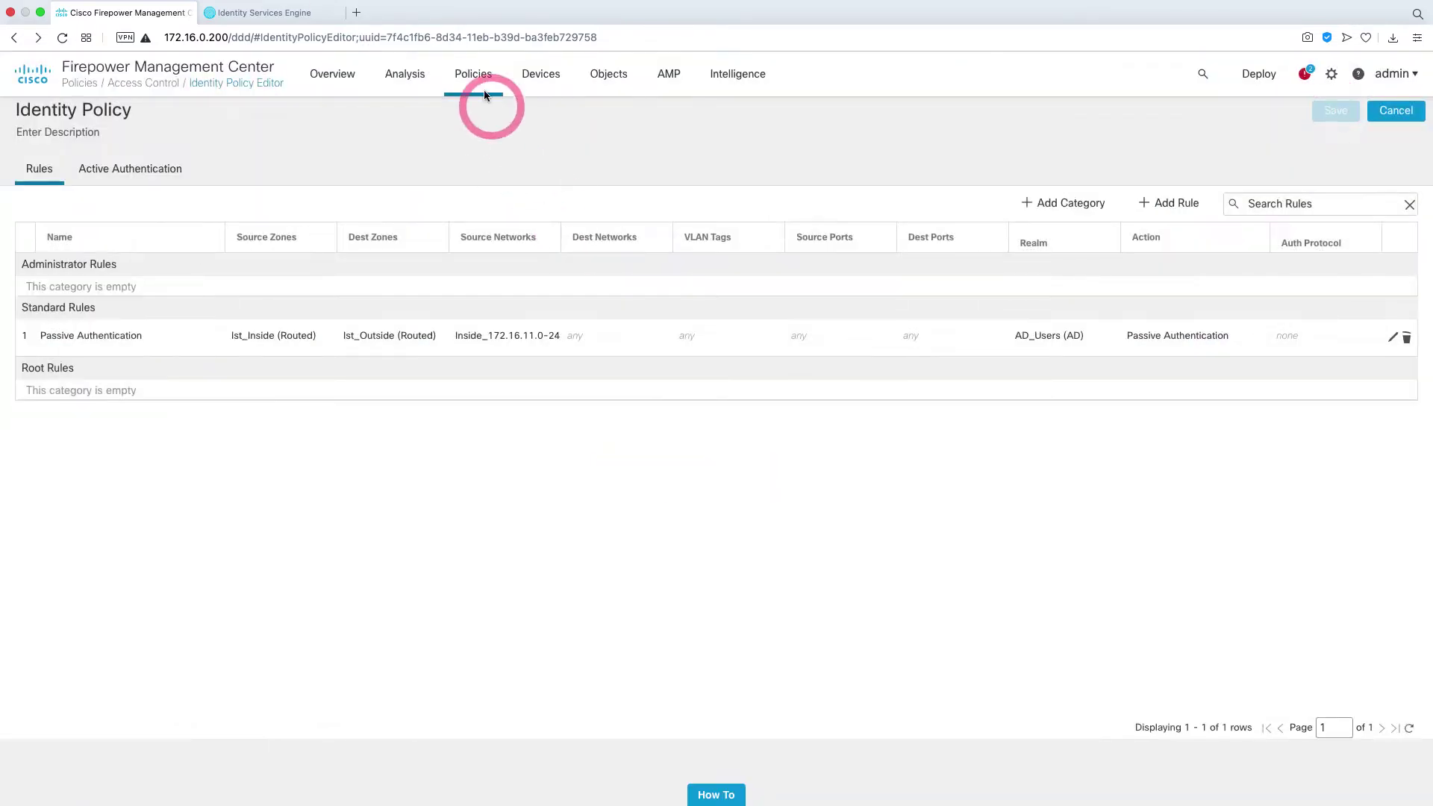
Step: Set Istanbul AC Policy's identity policy from None to 'Identity Policy' and save the policy
{"action": "mouse_move", "coordinate": [477, 79]}
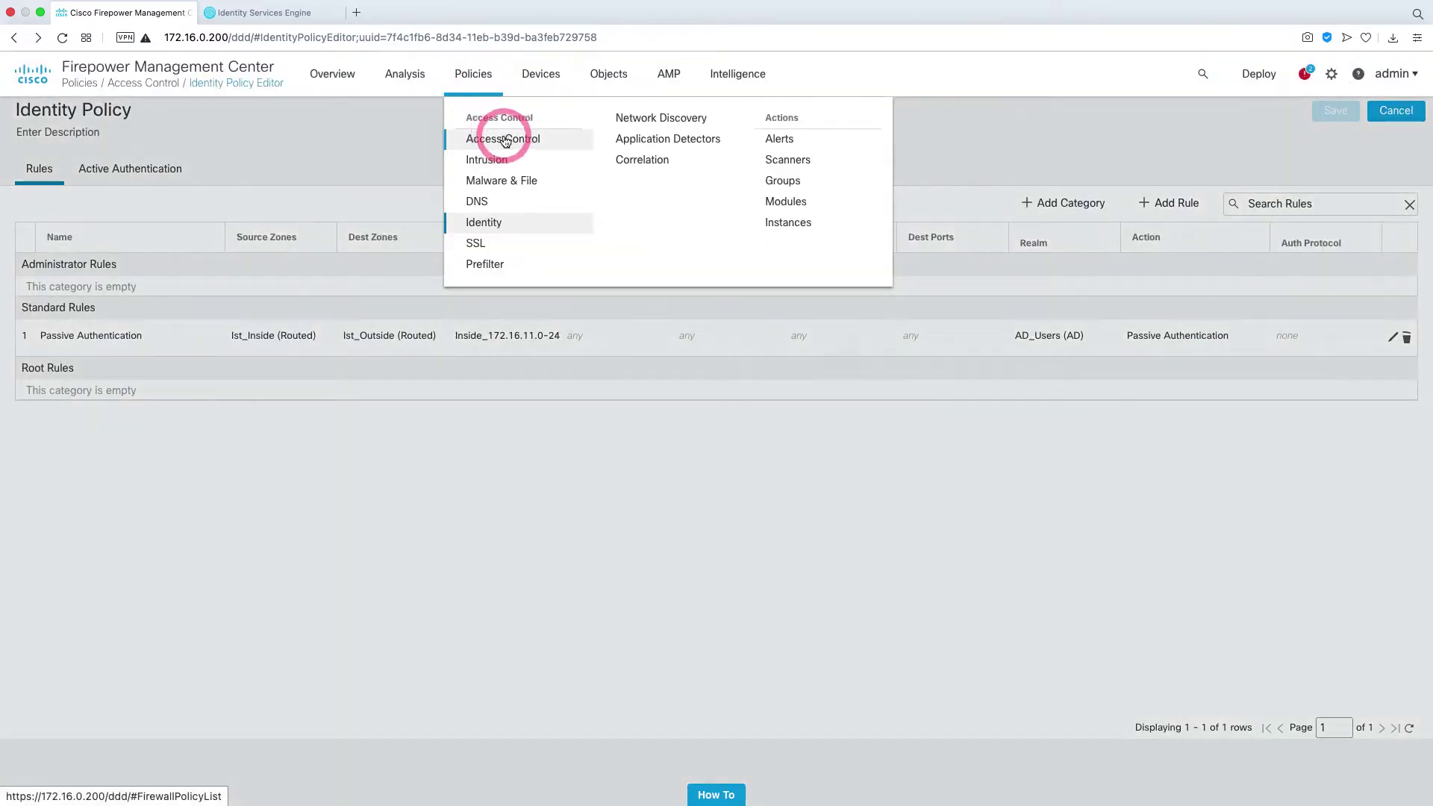
{"action": "left_click", "coordinate": [505, 140]}
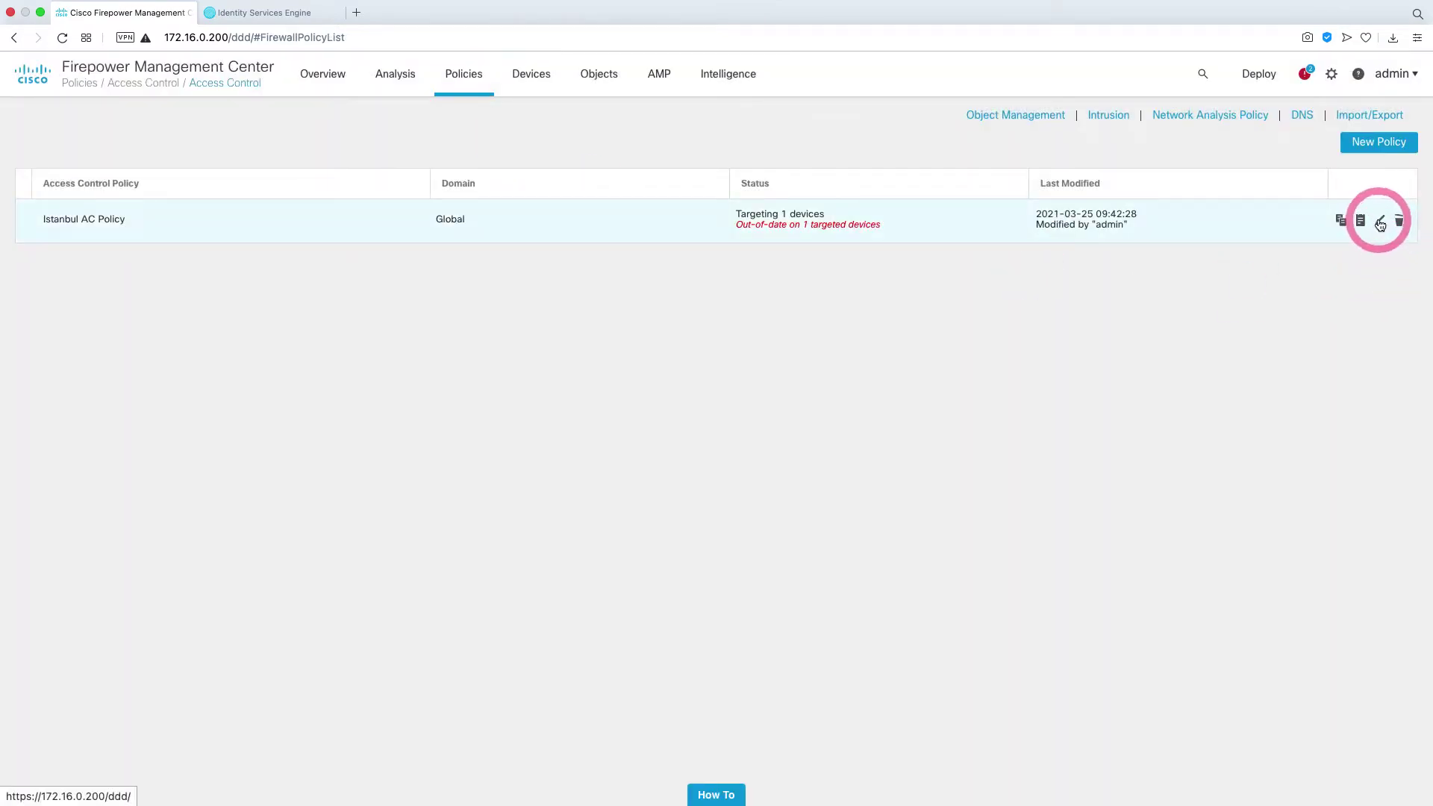
{"action": "left_click", "coordinate": [1380, 223]}
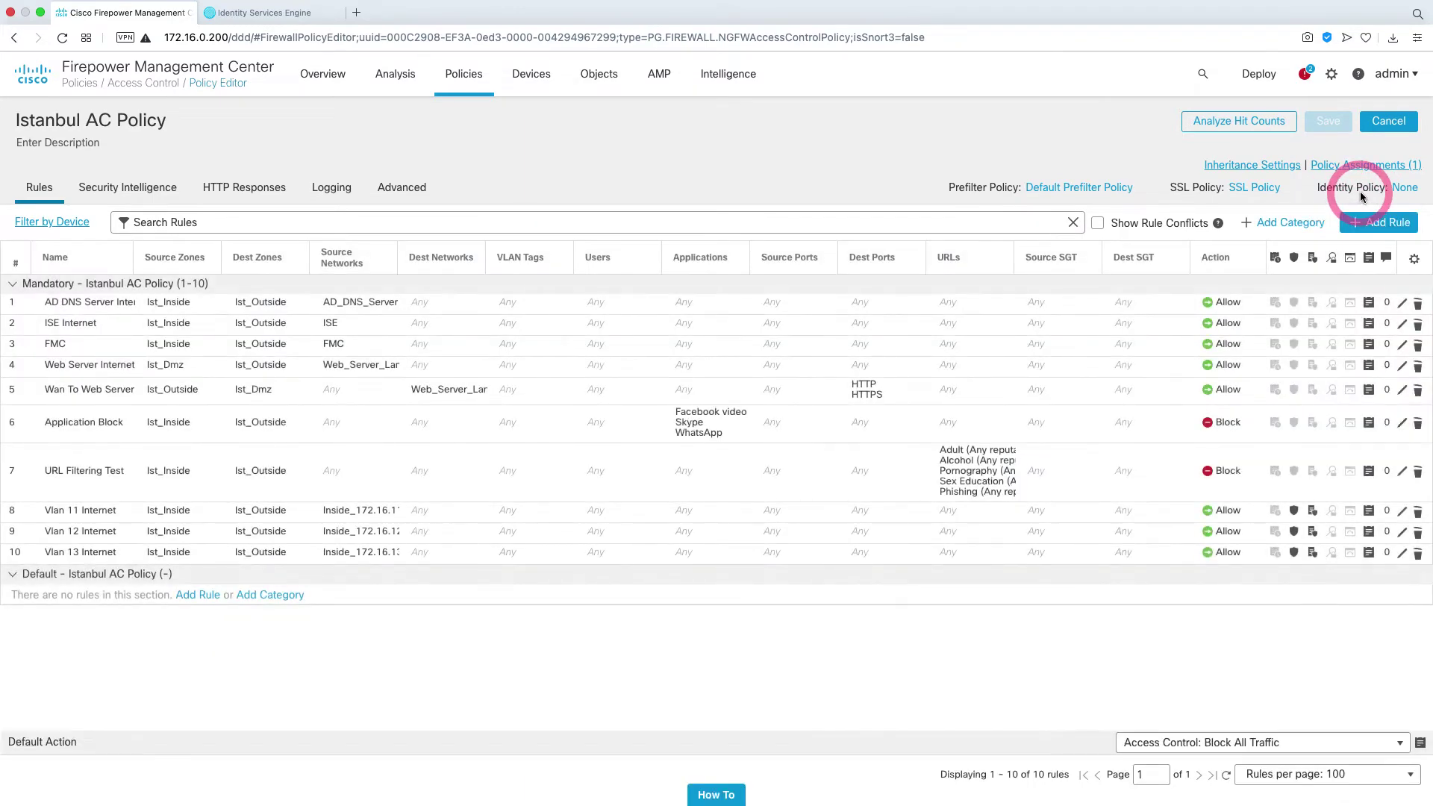
{"action": "left_click", "coordinate": [1405, 189]}
{"action": "left_click", "coordinate": [739, 422]}
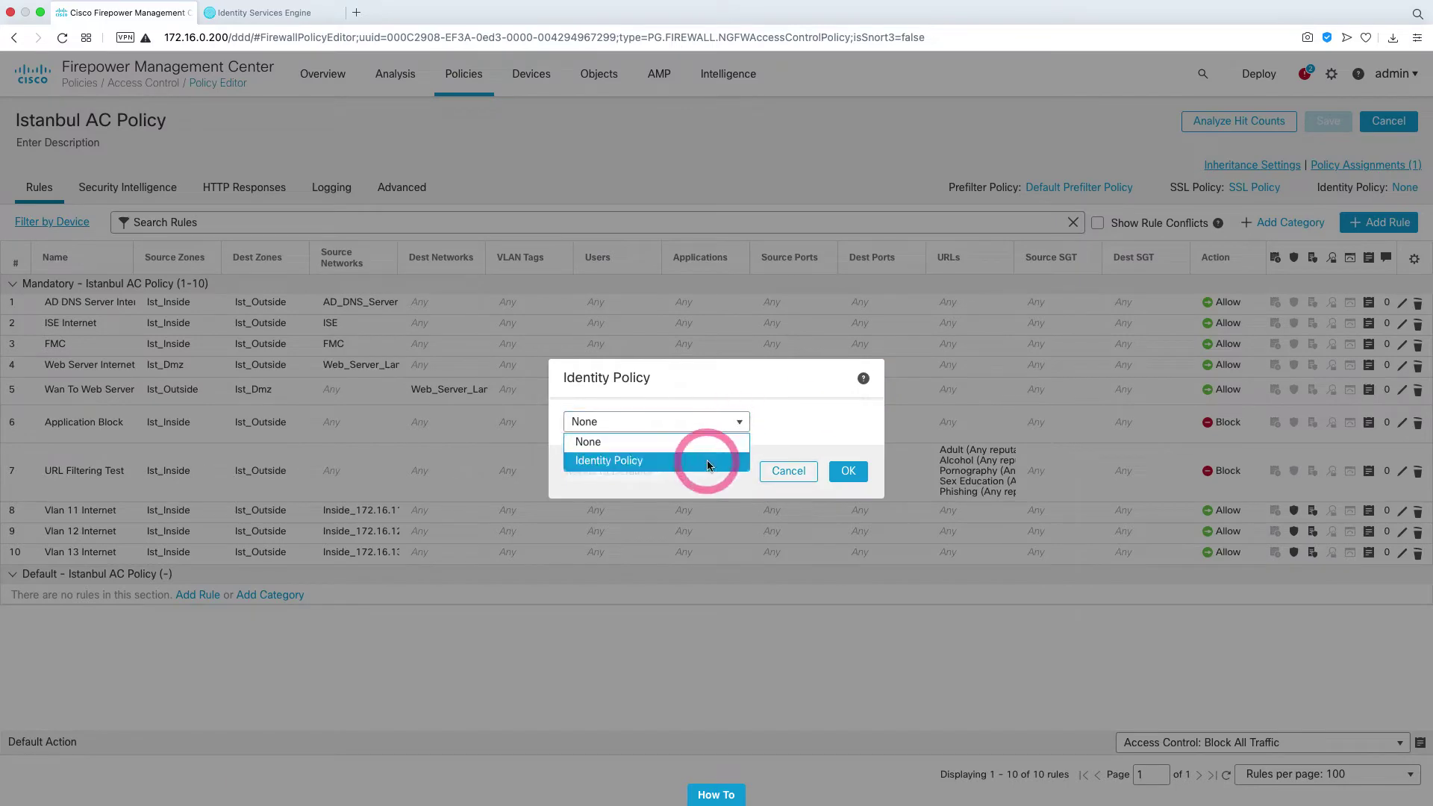
{"action": "left_click", "coordinate": [709, 461]}
{"action": "left_click", "coordinate": [848, 471]}
{"action": "left_click", "coordinate": [1321, 123]}
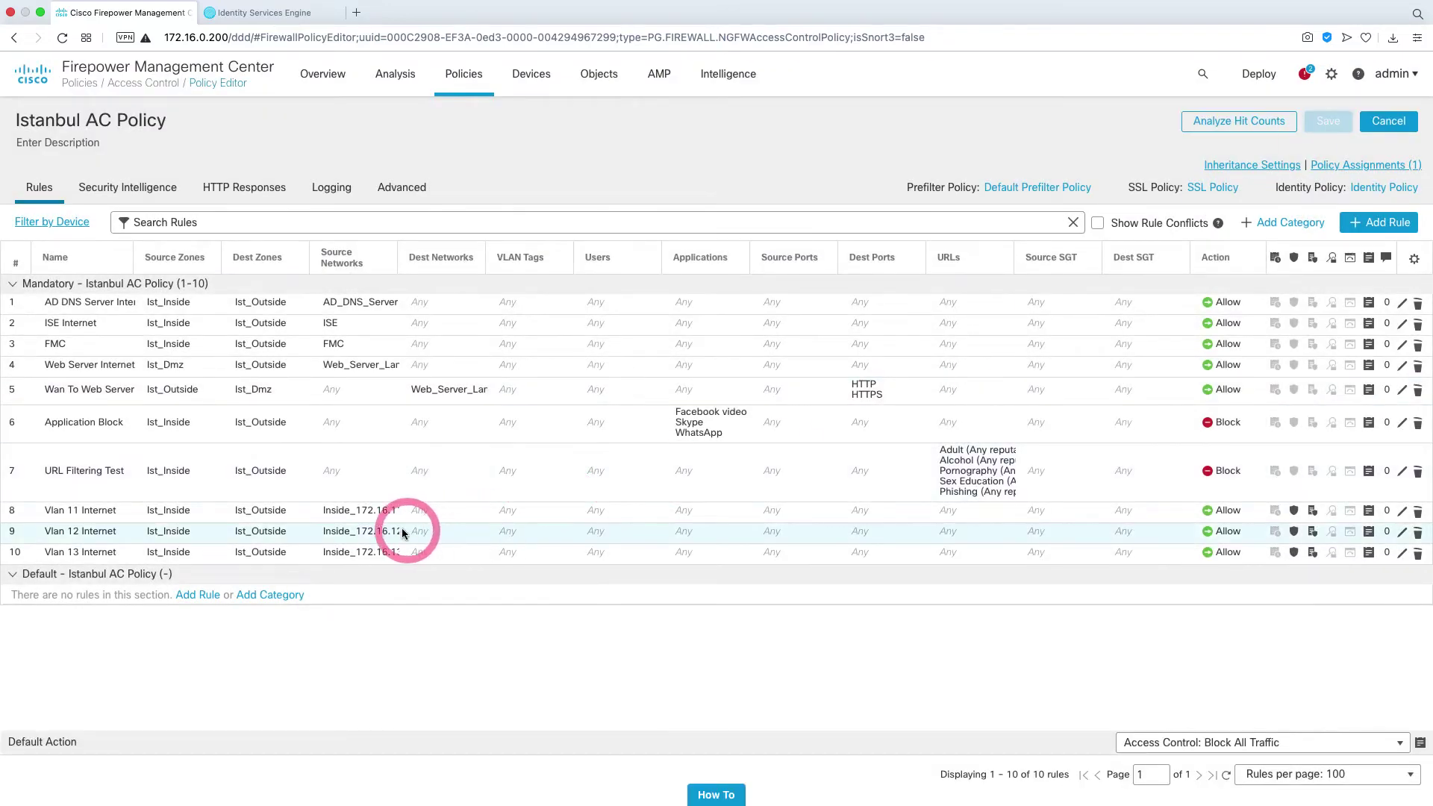
Step: Check the Vlan 11 Internet rule's source network and open the rule for editing
{"action": "left_click", "coordinate": [347, 514]}
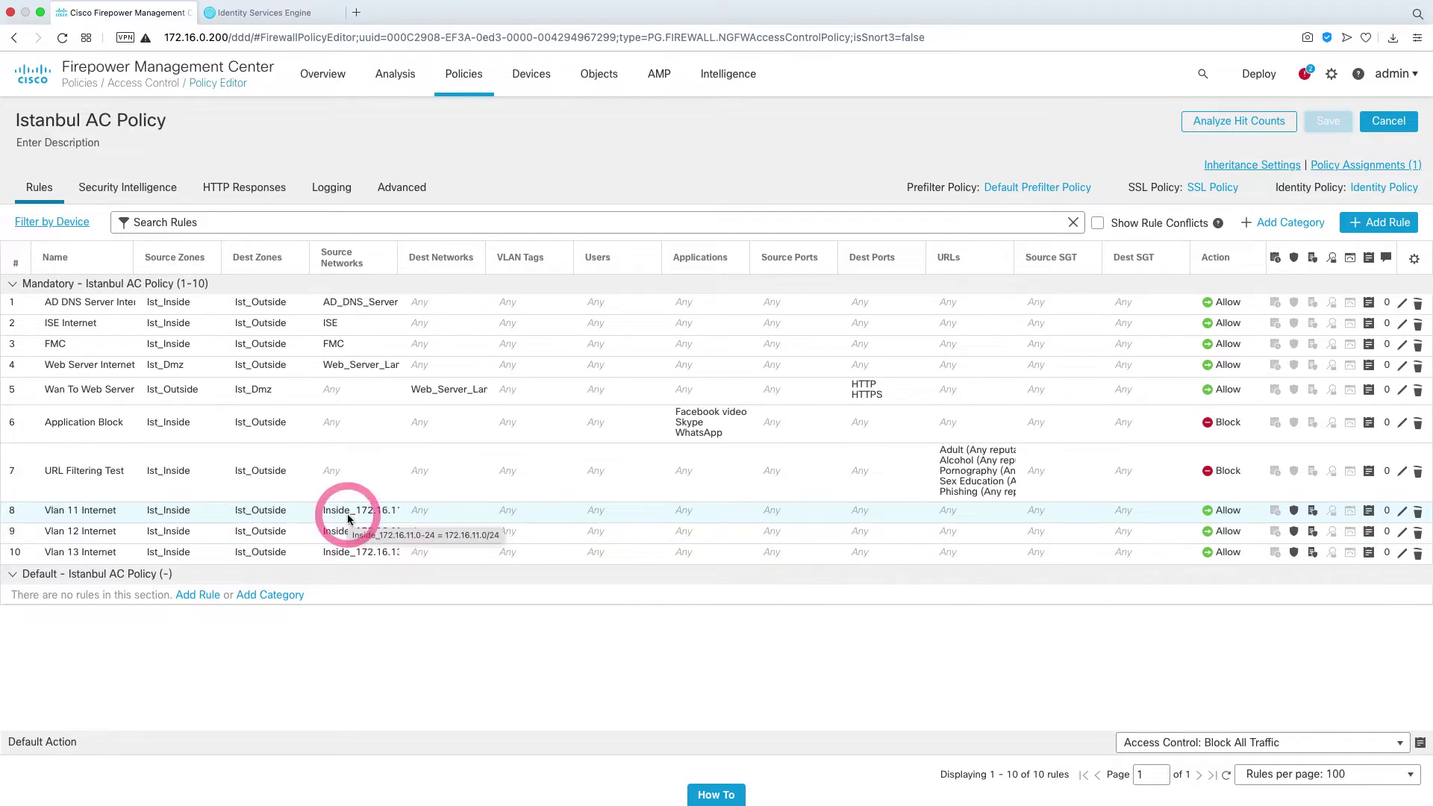
{"action": "left_click_drag", "start_coordinate": [347, 513], "coordinate": [663, 516]}
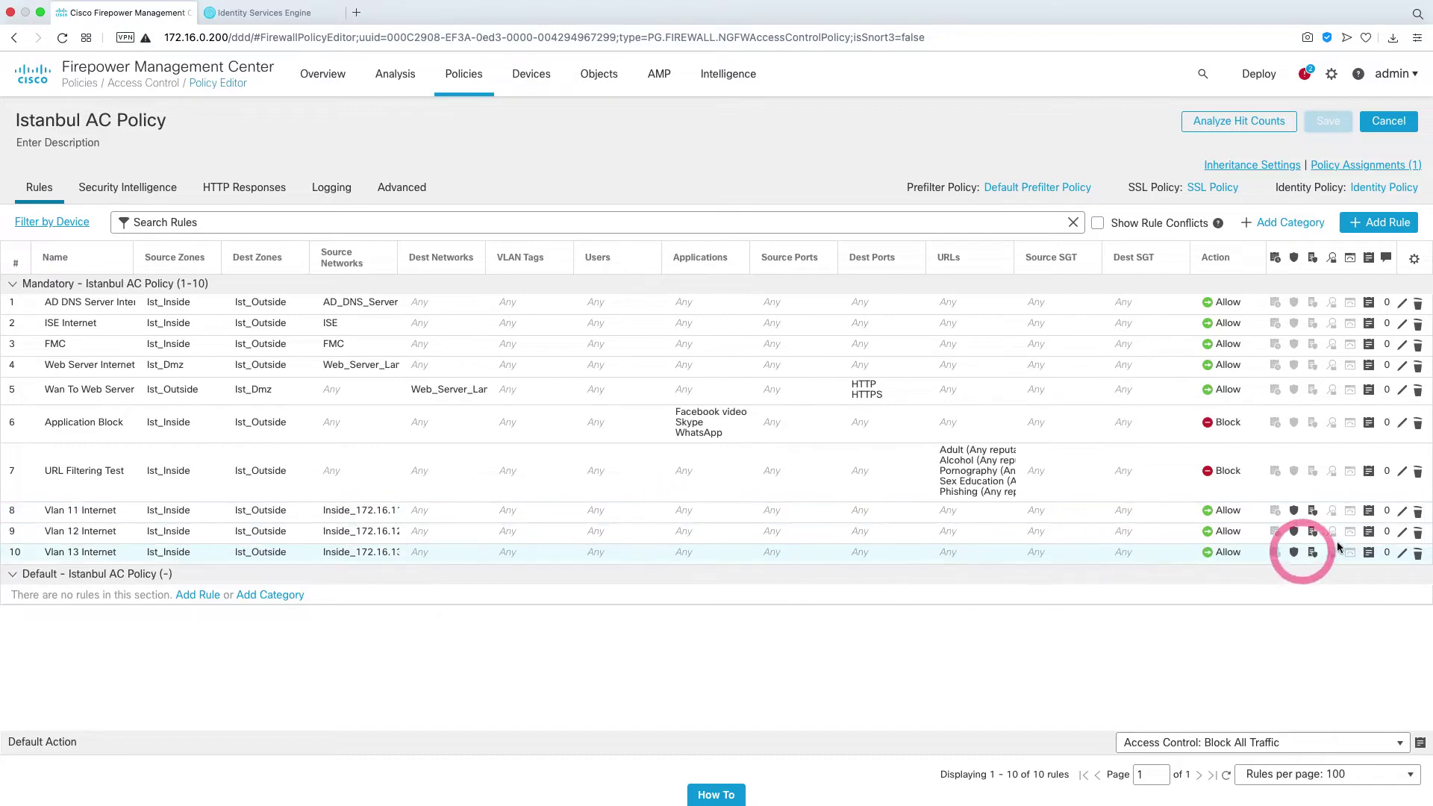
{"action": "left_click", "coordinate": [1403, 515]}
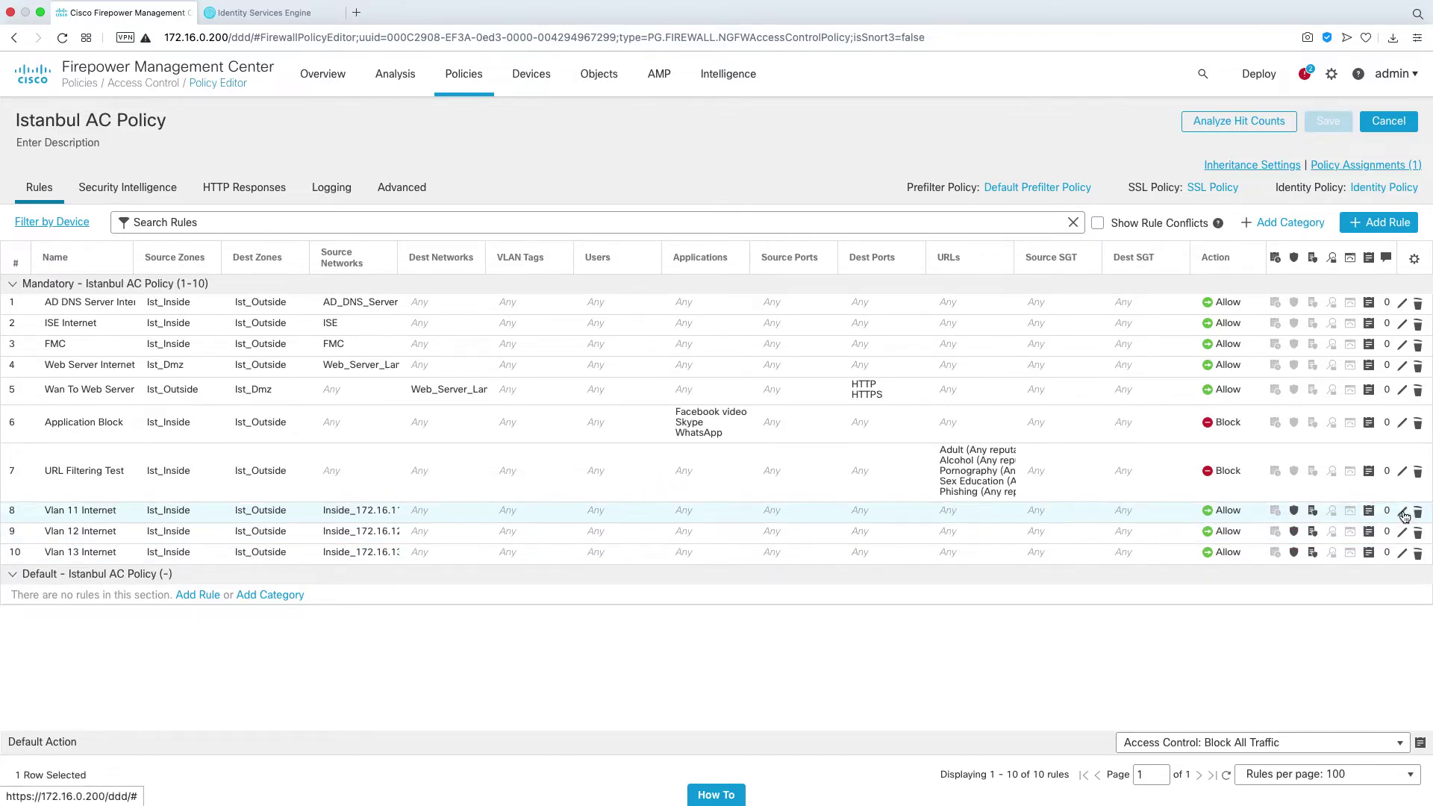
{"action": "left_click", "coordinate": [1404, 515]}
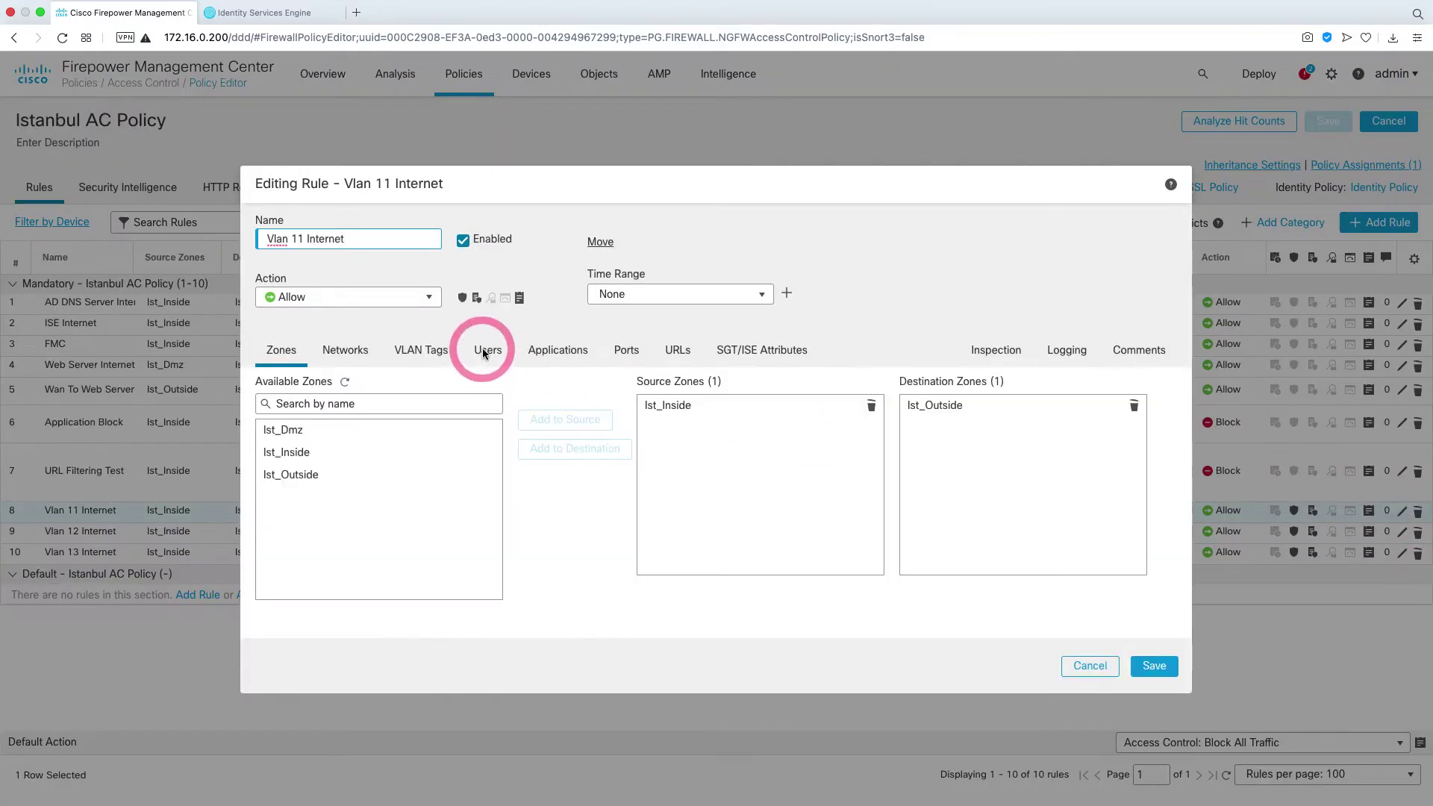
Step: Limit the rule's users to AD_Users IT-Group, then save the rule and Istanbul AC Policy
{"action": "left_click", "coordinate": [485, 354]}
{"action": "left_click", "coordinate": [317, 459]}
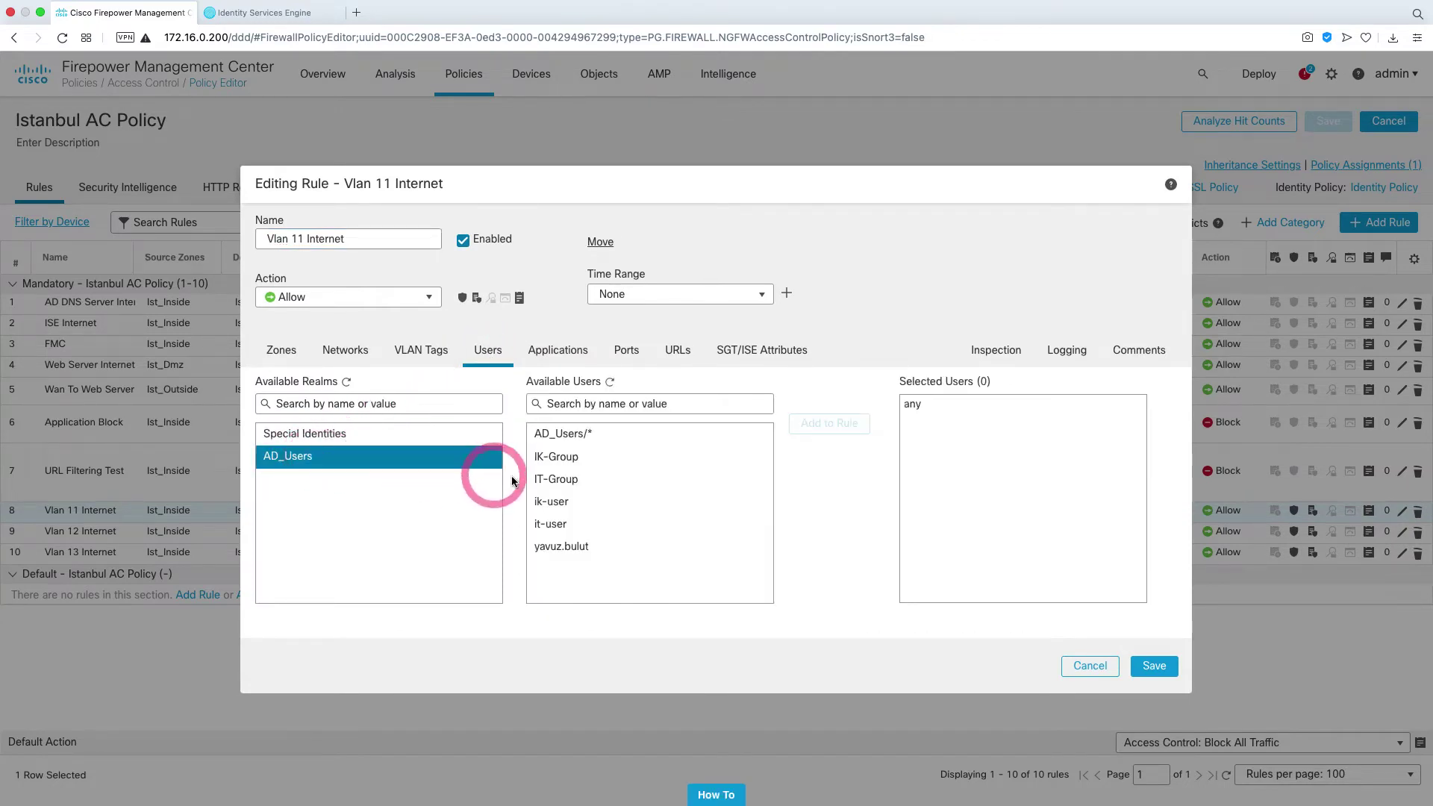
{"action": "left_click", "coordinate": [556, 478]}
{"action": "left_click", "coordinate": [825, 432]}
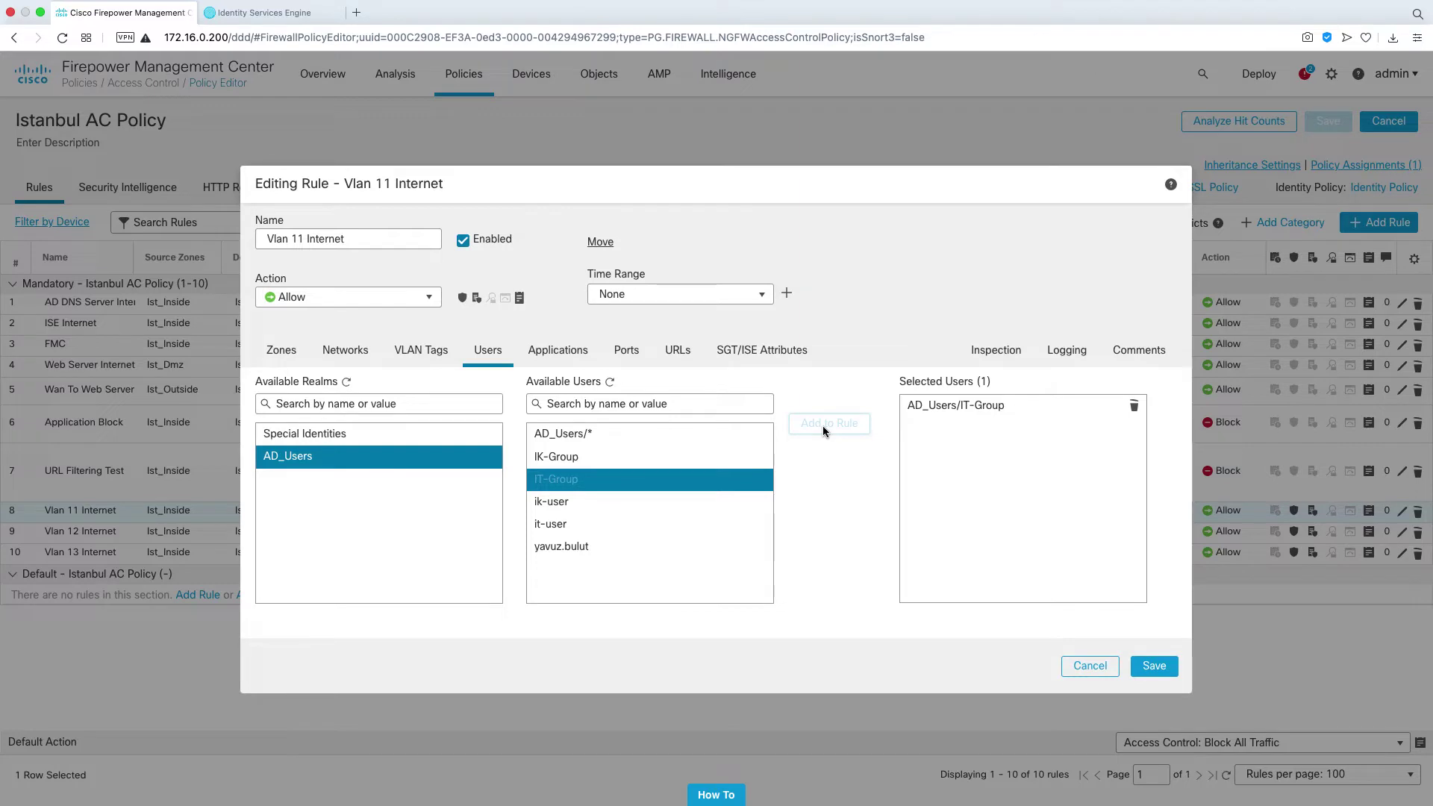
{"action": "left_click", "coordinate": [653, 525]}
{"action": "left_click", "coordinate": [637, 547]}
{"action": "left_click", "coordinate": [1156, 674]}
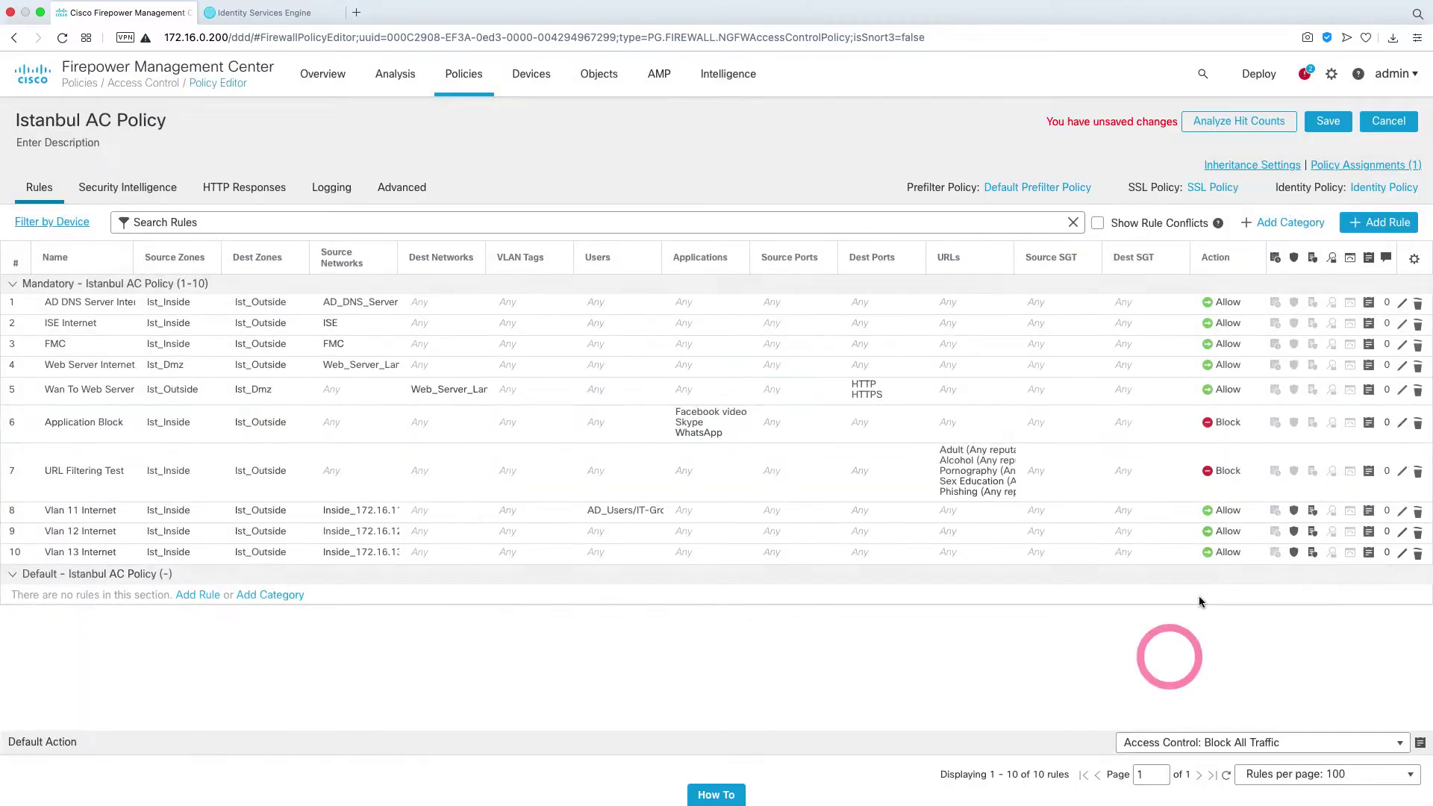
{"action": "left_click", "coordinate": [1321, 122]}
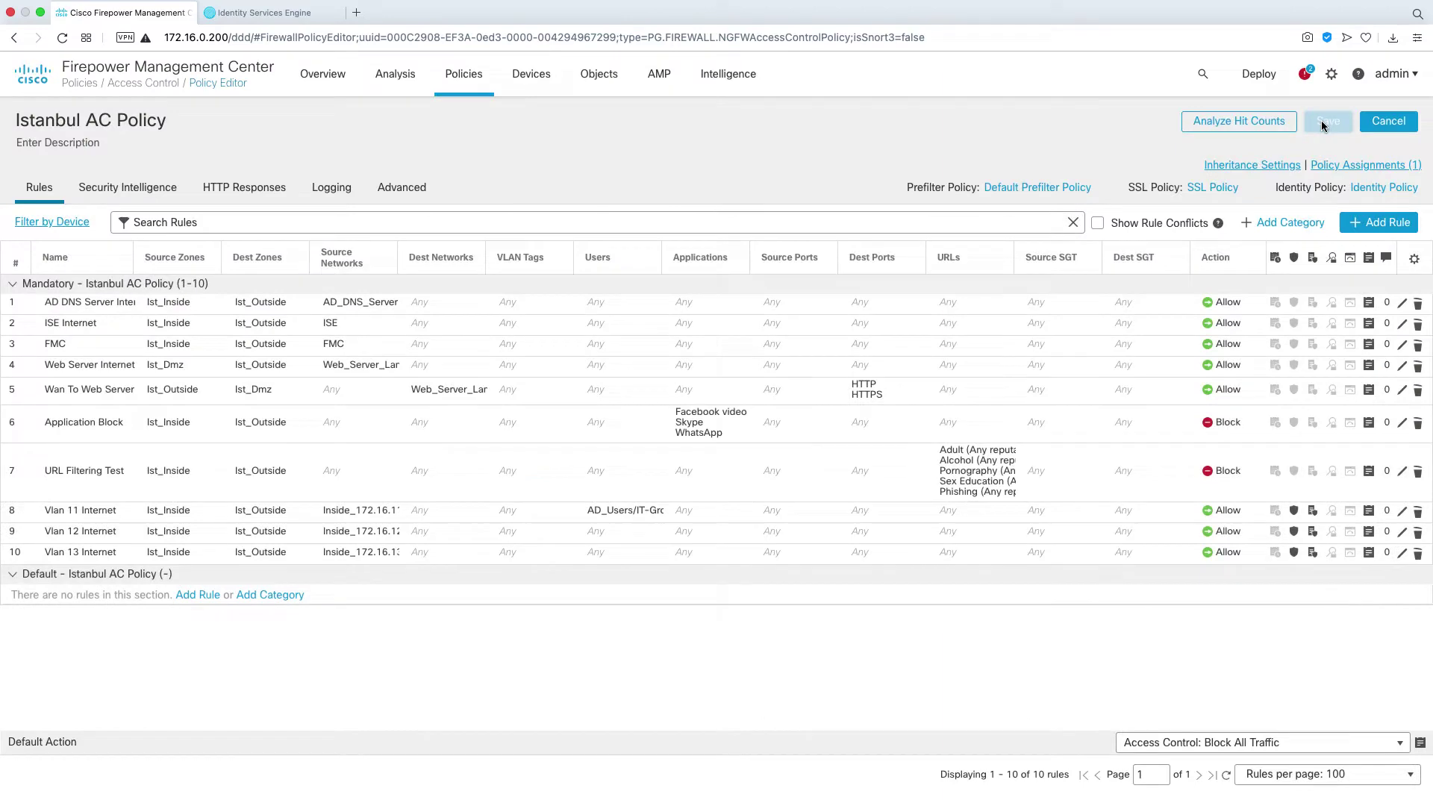
Step: Deploy the pending policy changes to IST-FTD-1 and confirm the deployment
{"action": "left_click", "coordinate": [1259, 73]}
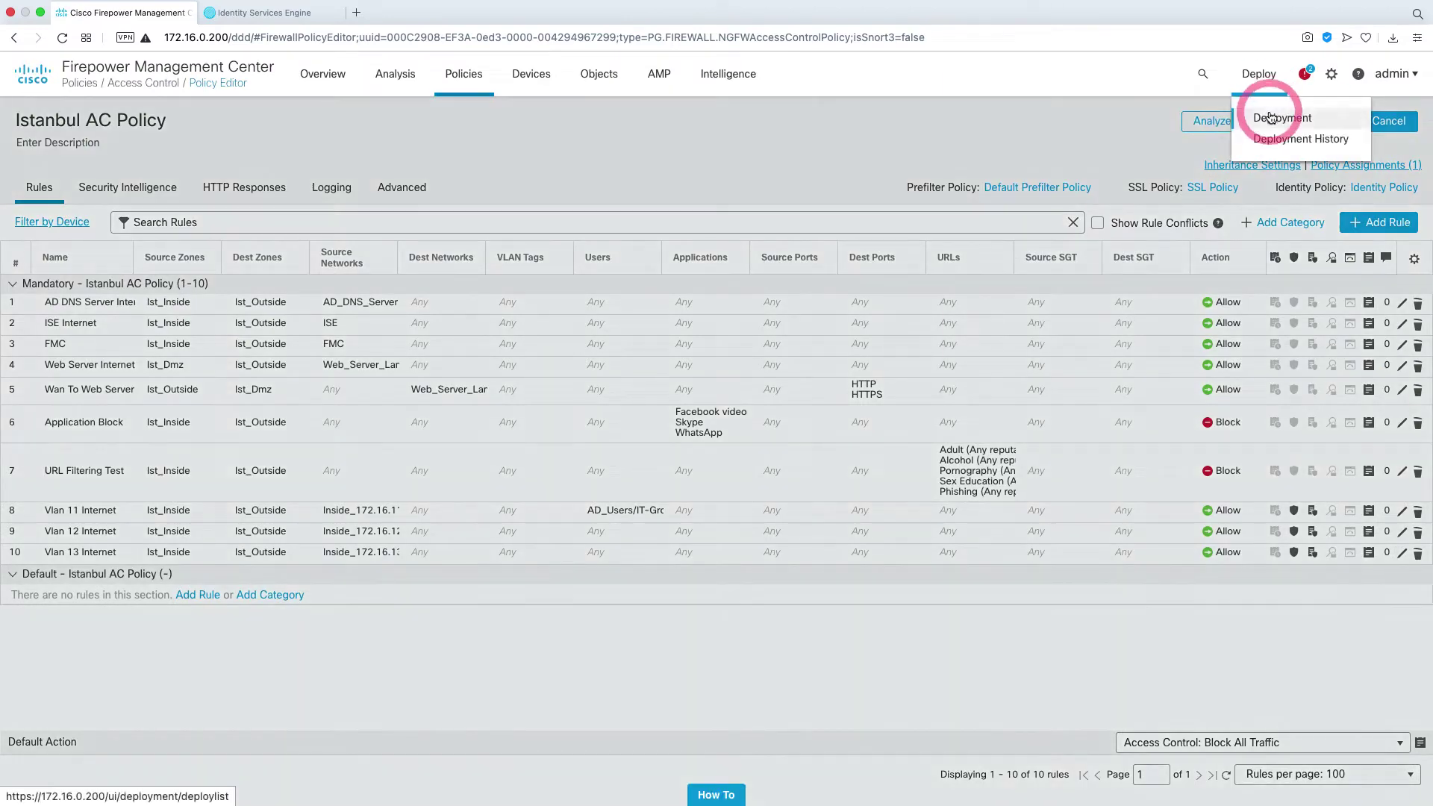
{"action": "left_click", "coordinate": [1270, 120]}
{"action": "left_click", "coordinate": [377, 209]}
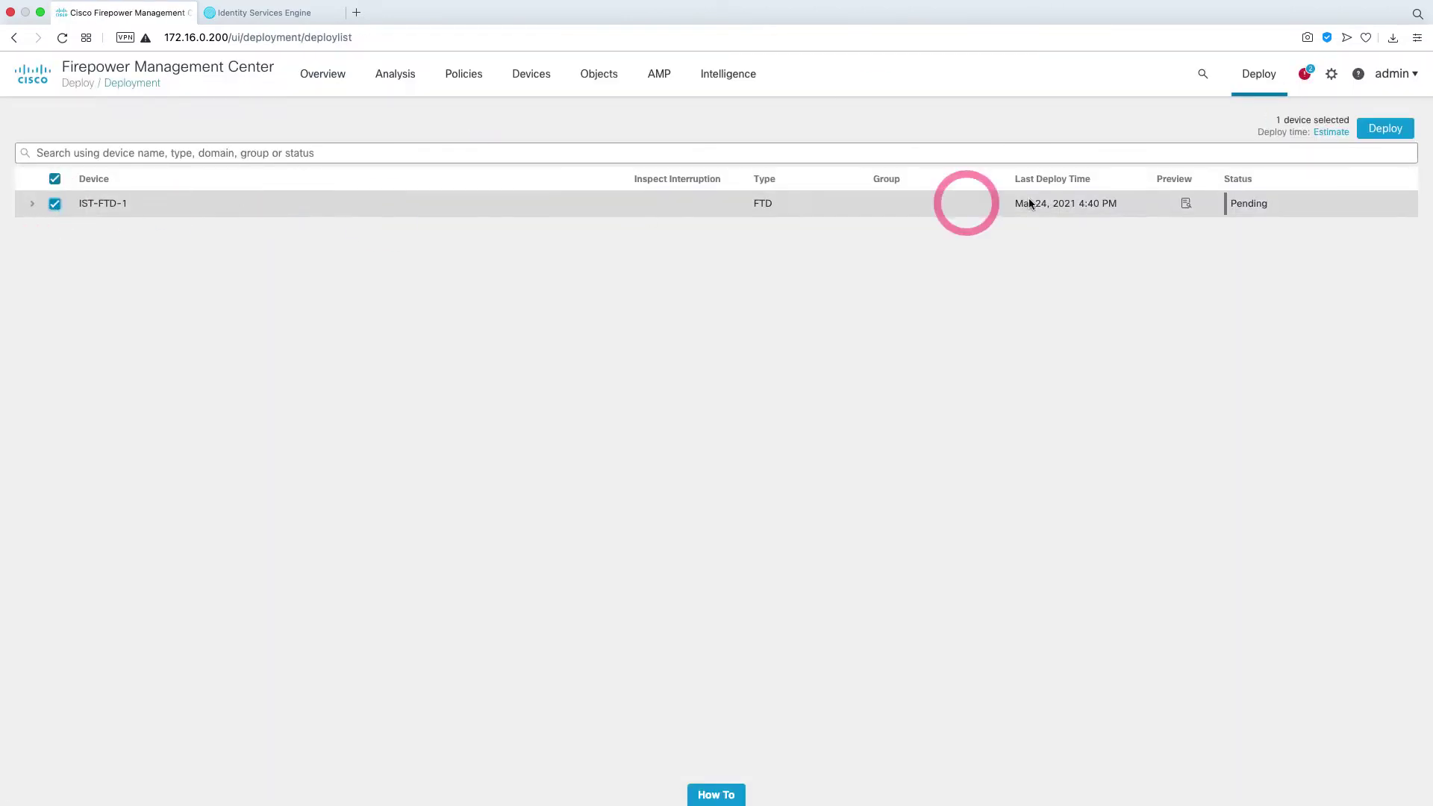
{"action": "left_click", "coordinate": [1385, 128]}
{"action": "left_click", "coordinate": [799, 472]}
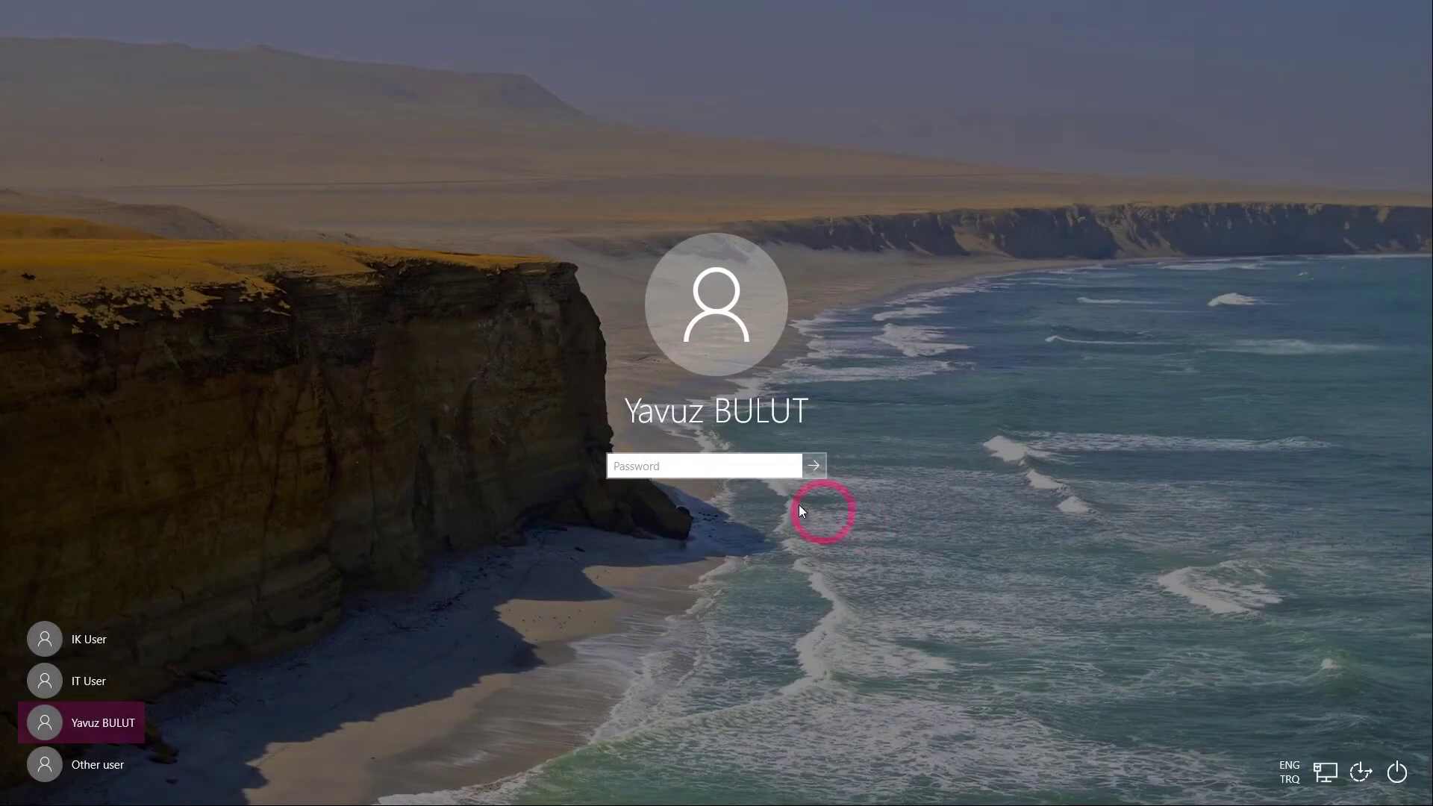
Step: Enter the account password on the lock screen and sign in to Windows
{"action": "left_click", "coordinate": [721, 471]}
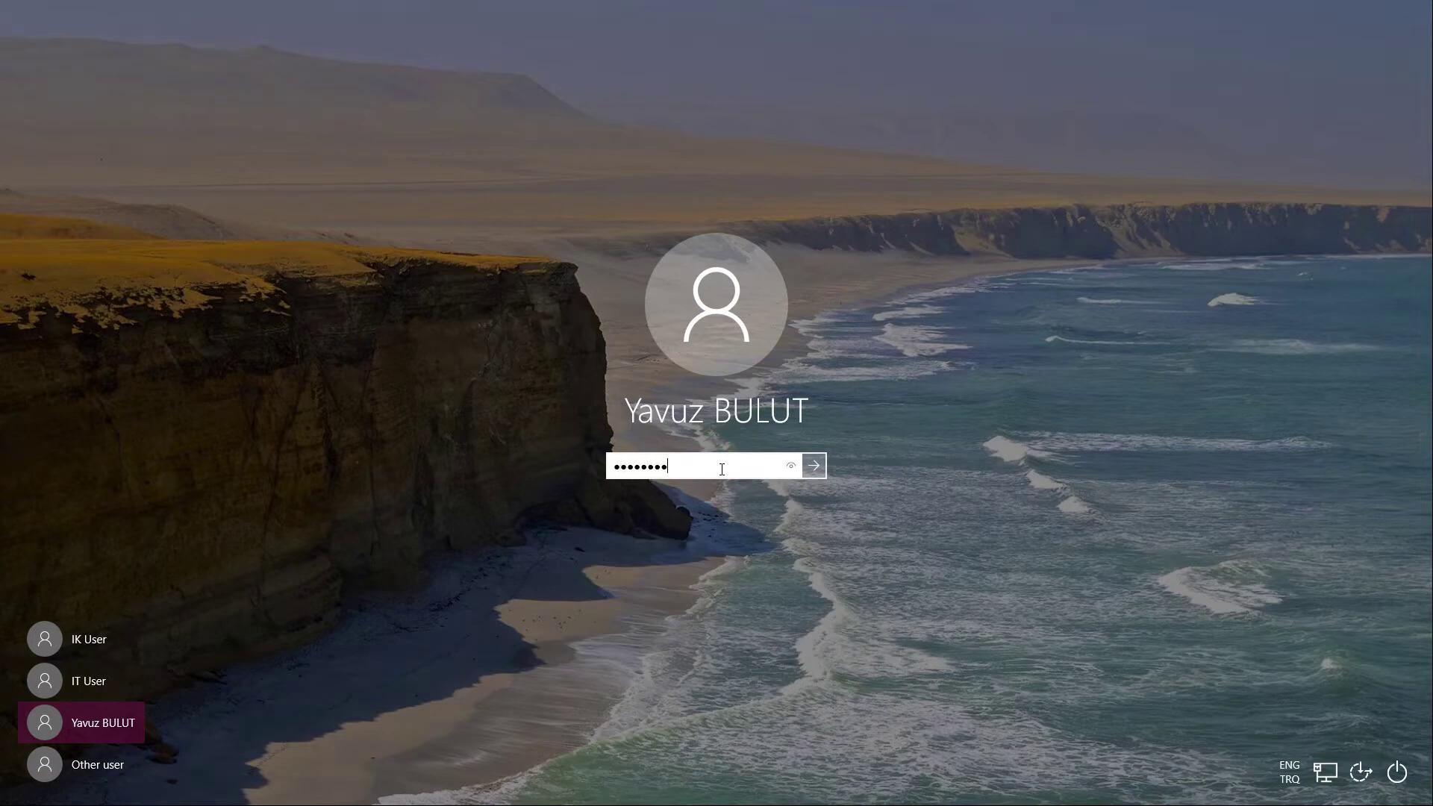
{"action": "left_click", "coordinate": [717, 469]}
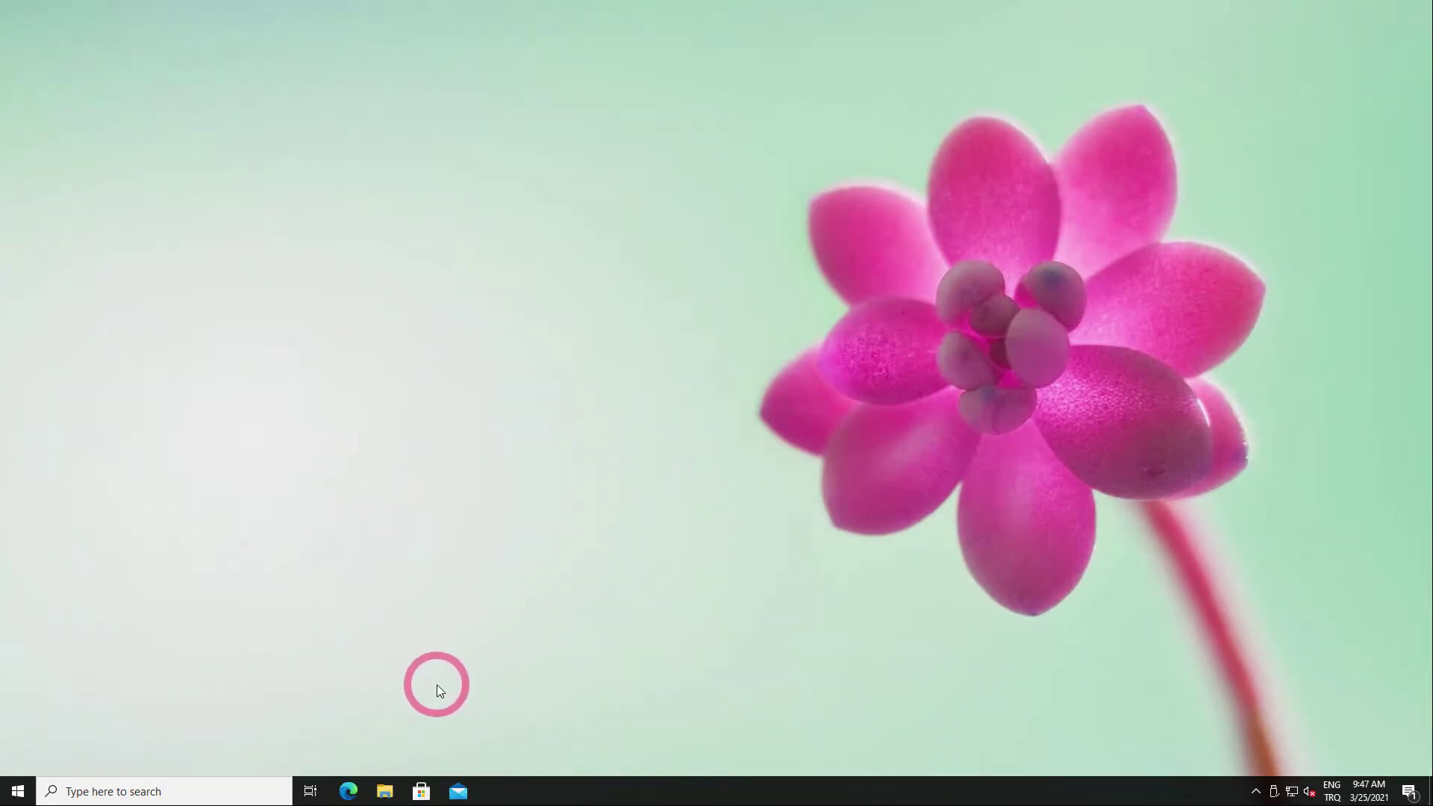
Step: Launch Edge and open eBay, n11.com, Bing, Wayfair and Office, each in its own tab
{"action": "left_click", "coordinate": [351, 792]}
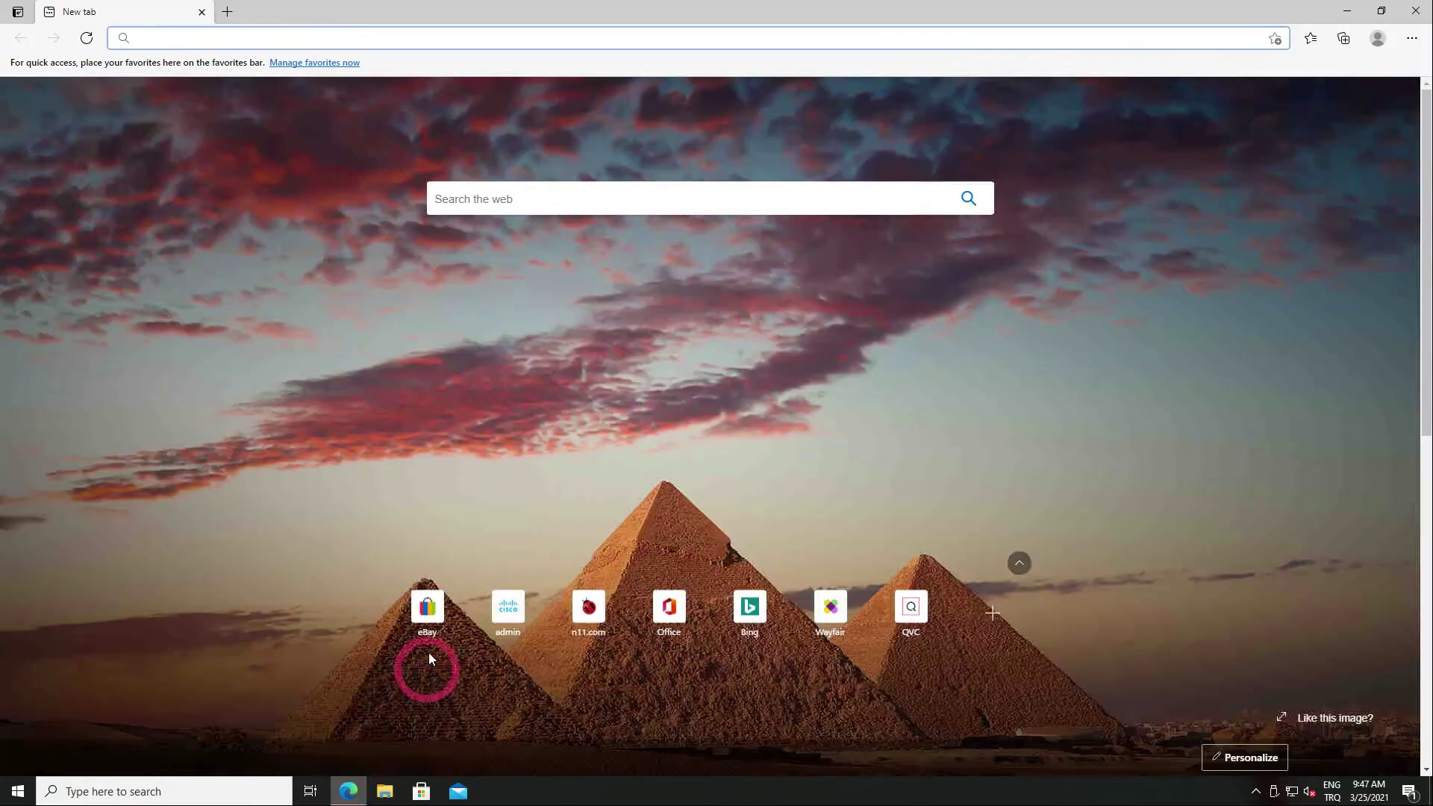
{"action": "left_click", "coordinate": [427, 626]}
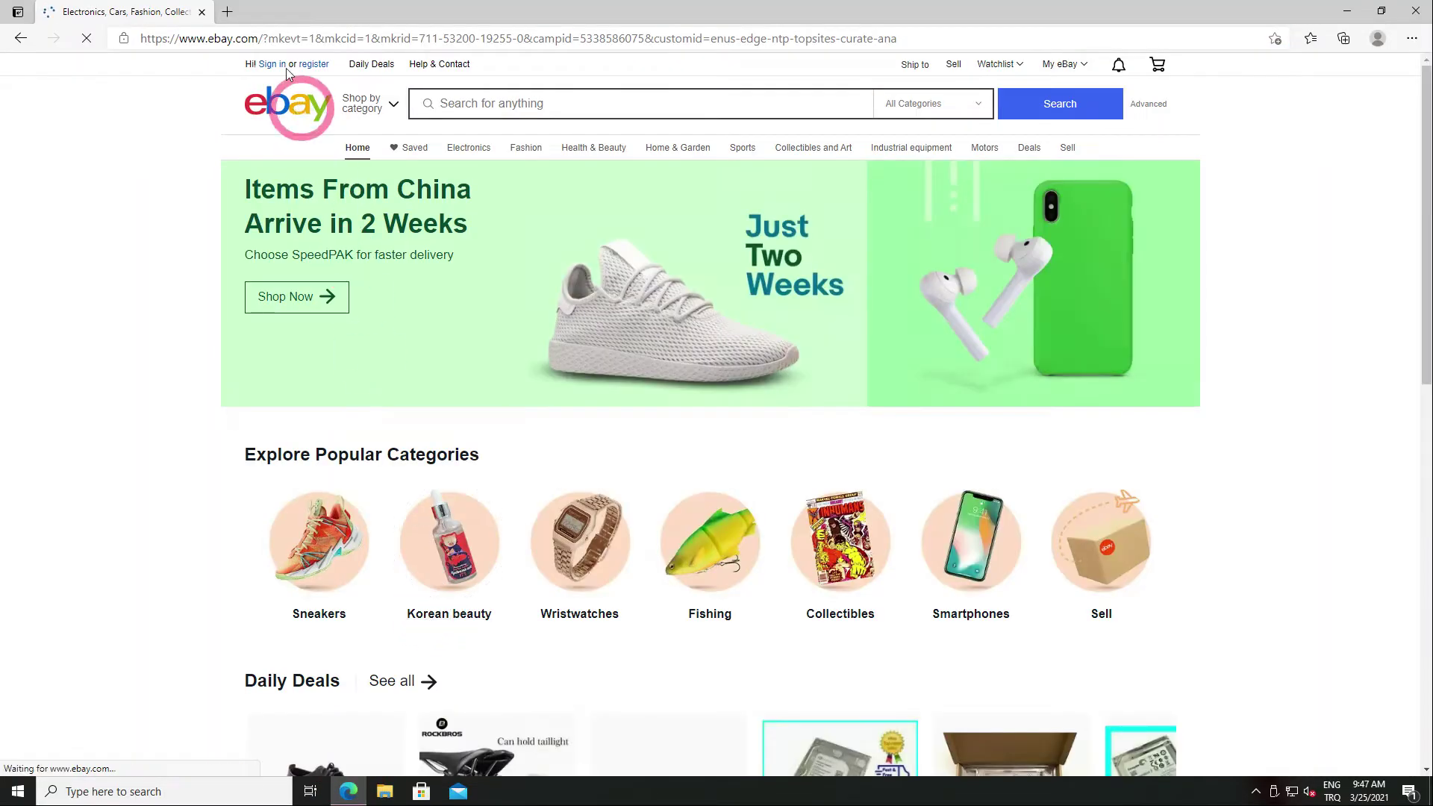
{"action": "left_click", "coordinate": [227, 12]}
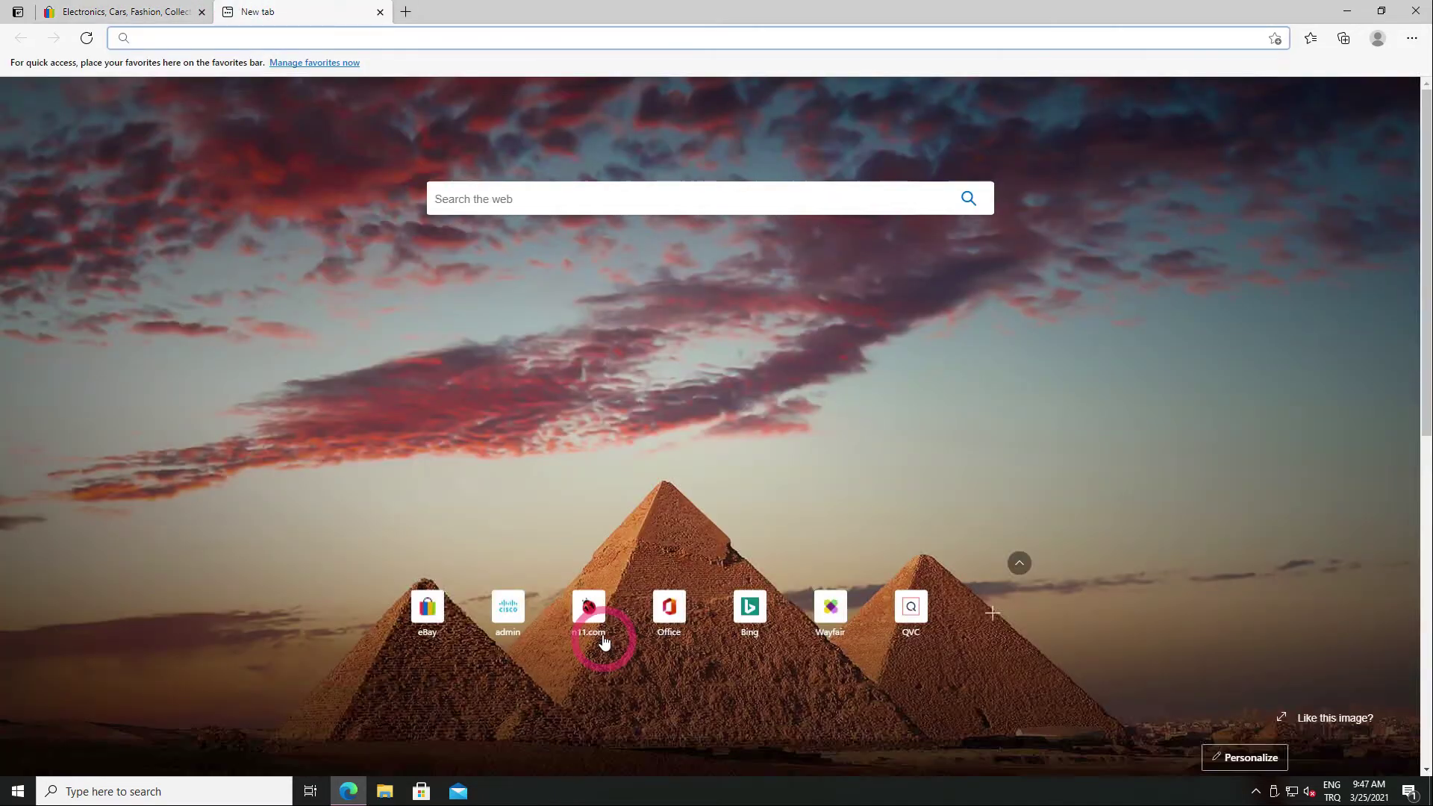
{"action": "left_click", "coordinate": [604, 640]}
{"action": "left_click", "coordinate": [405, 11]}
{"action": "left_click", "coordinate": [752, 608]}
{"action": "left_click", "coordinate": [584, 12]}
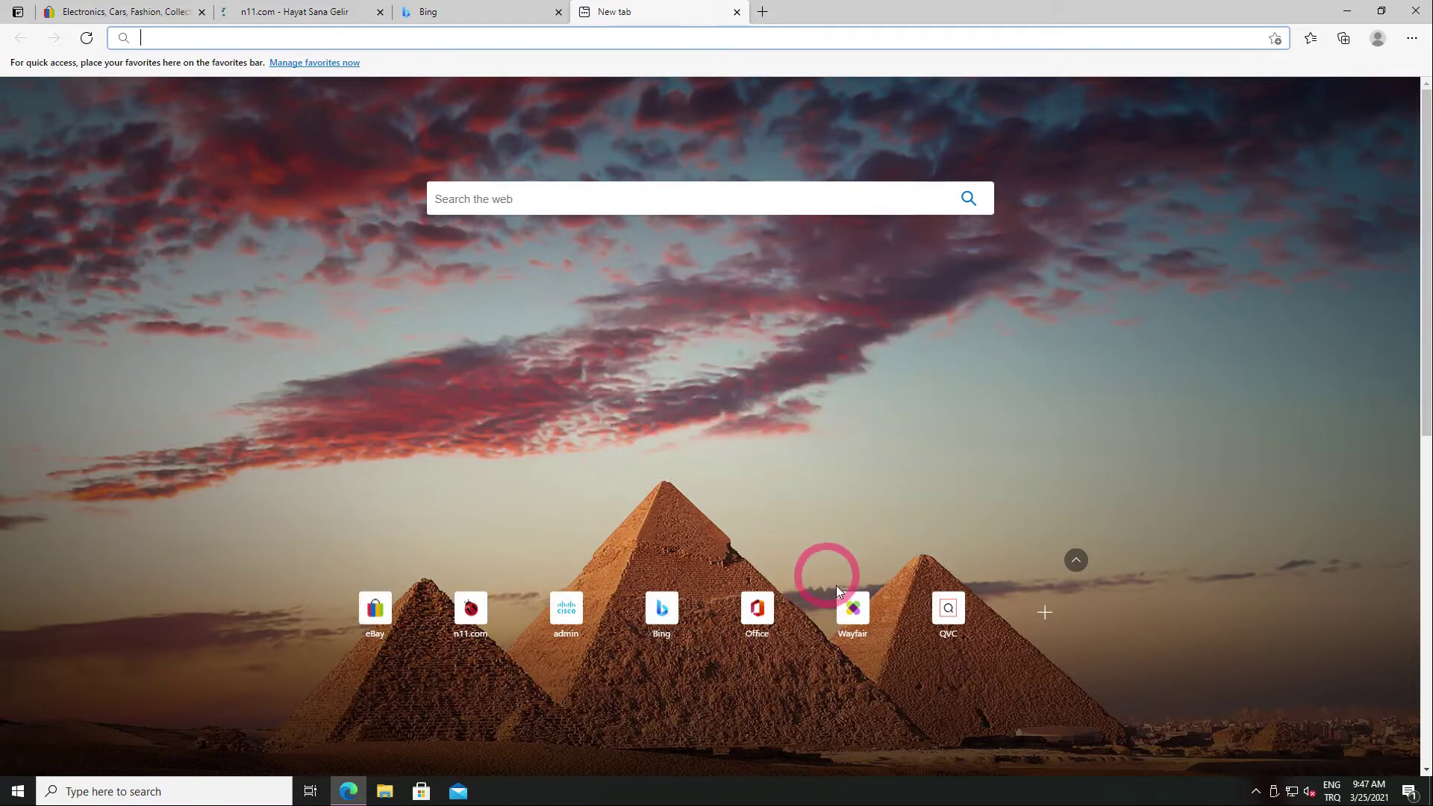
{"action": "left_click", "coordinate": [852, 608]}
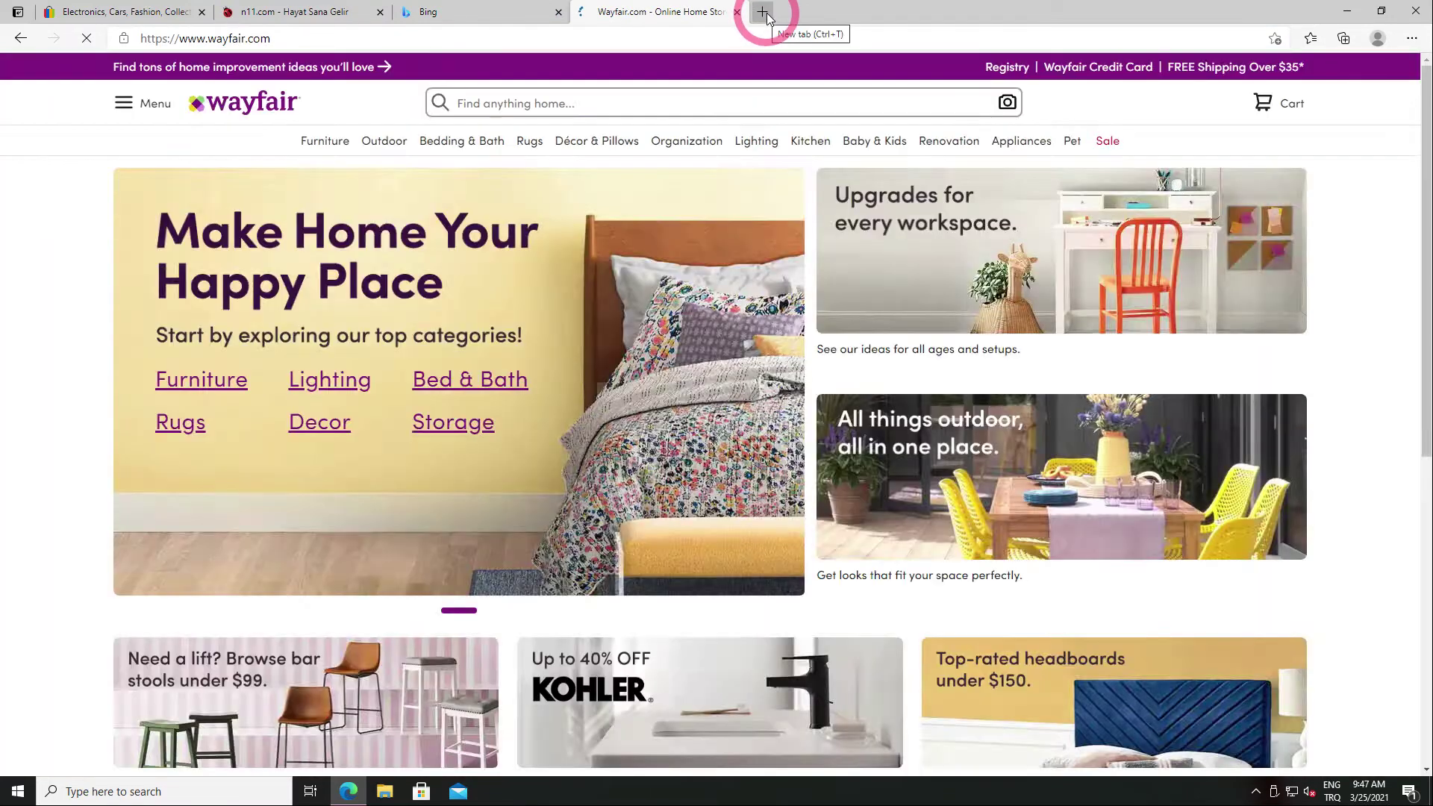
{"action": "left_click", "coordinate": [761, 12]}
{"action": "left_click", "coordinate": [853, 616]}
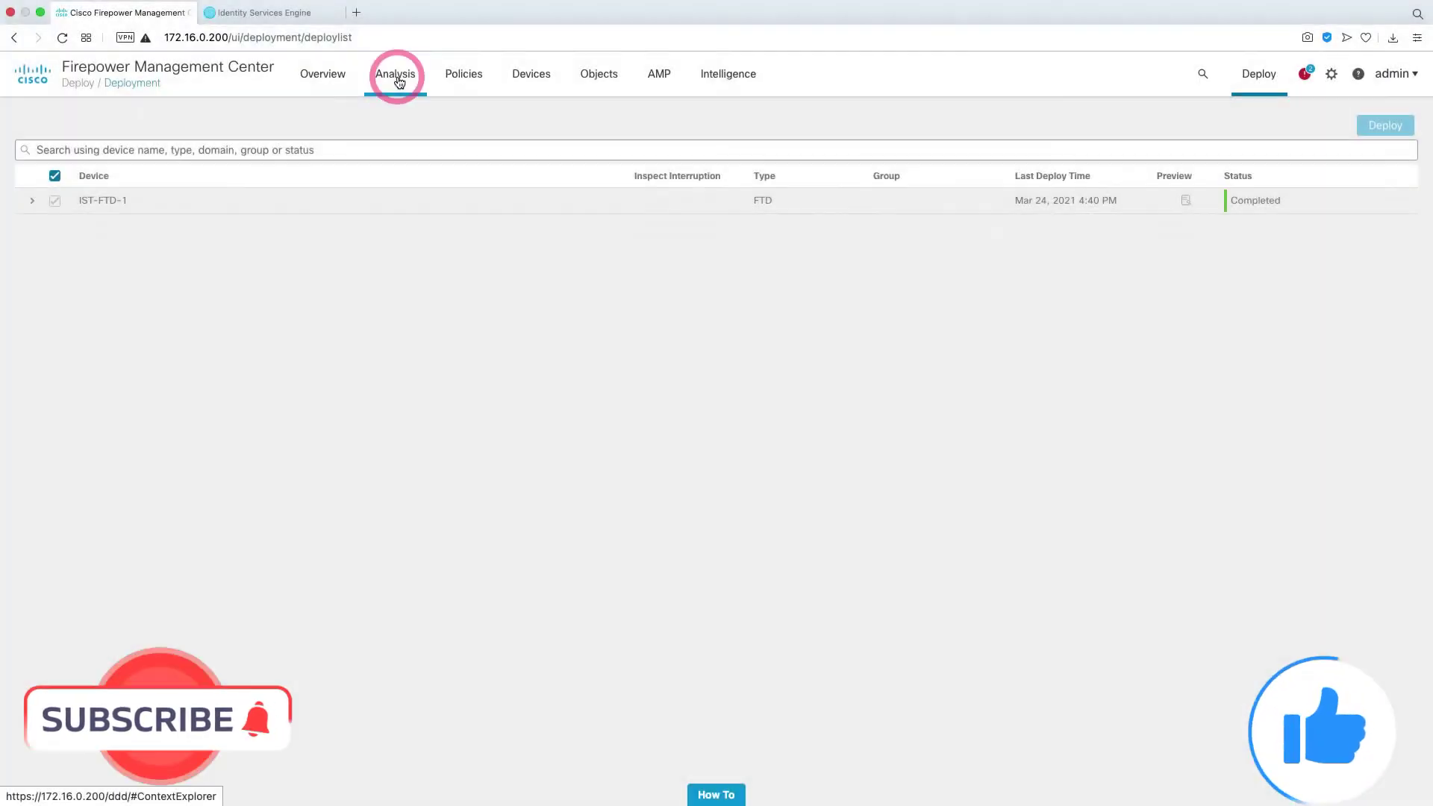
Step: Show Connection Events in table view, then jump to the Users table
{"action": "left_click", "coordinate": [400, 86]}
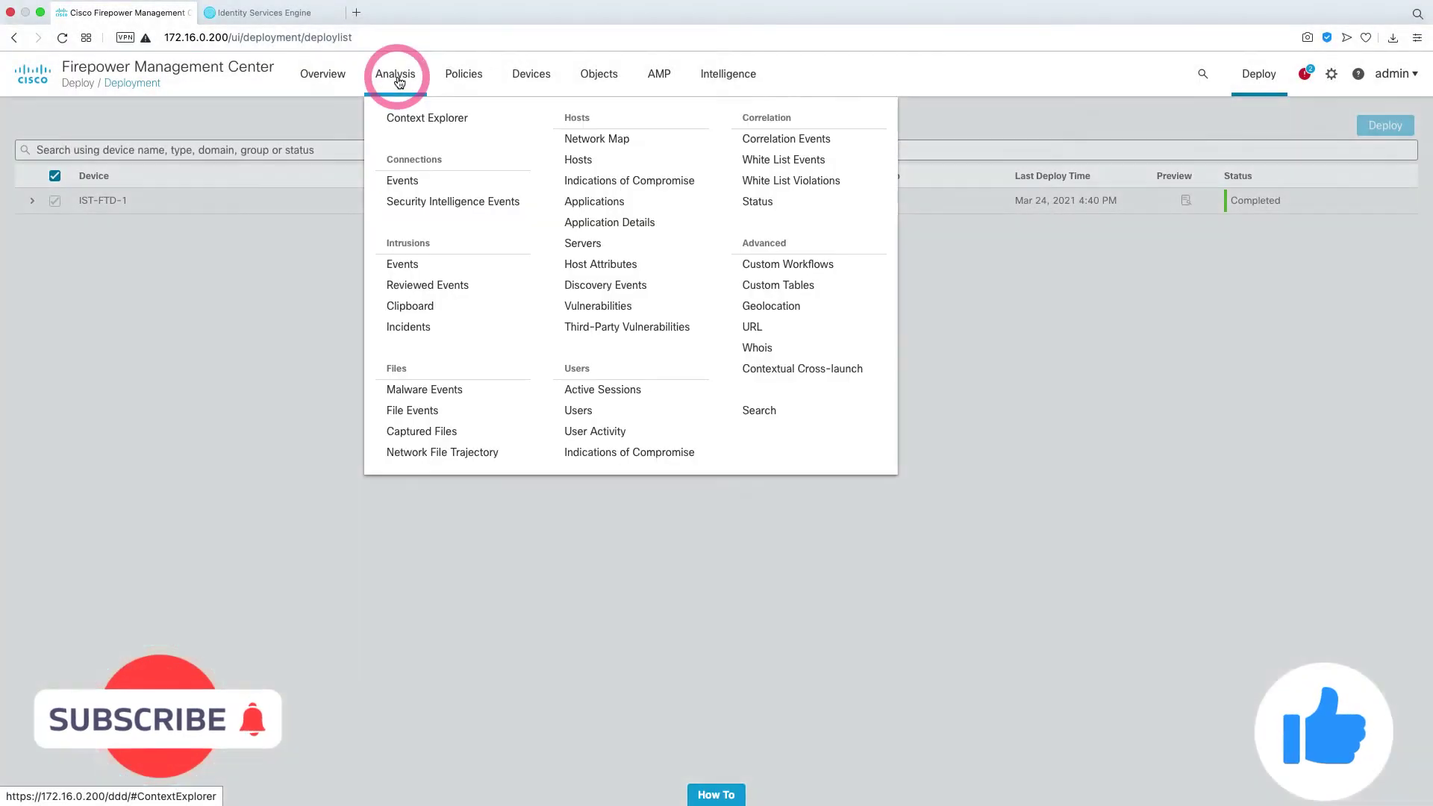
{"action": "left_click", "coordinate": [407, 176]}
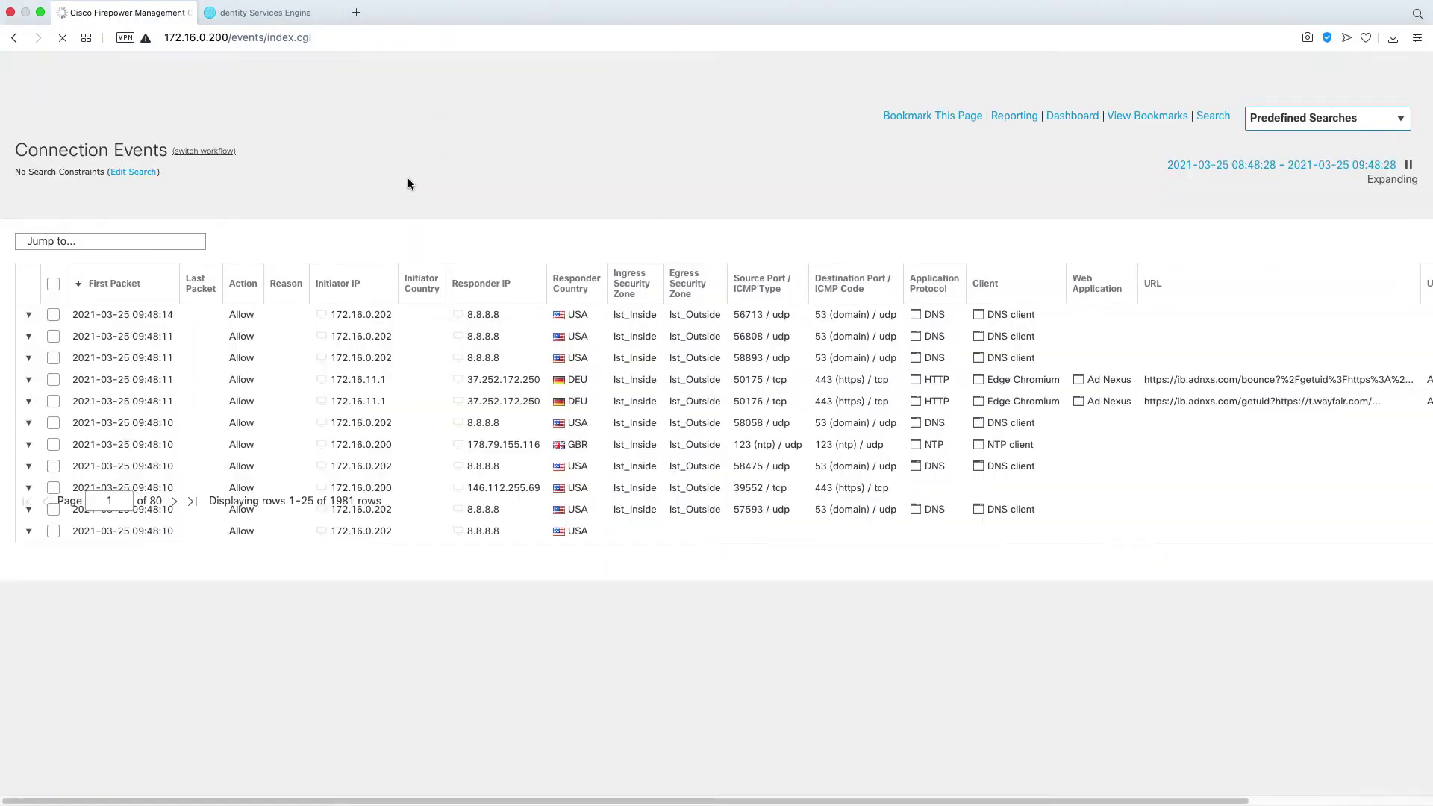
{"action": "left_click", "coordinate": [334, 226]}
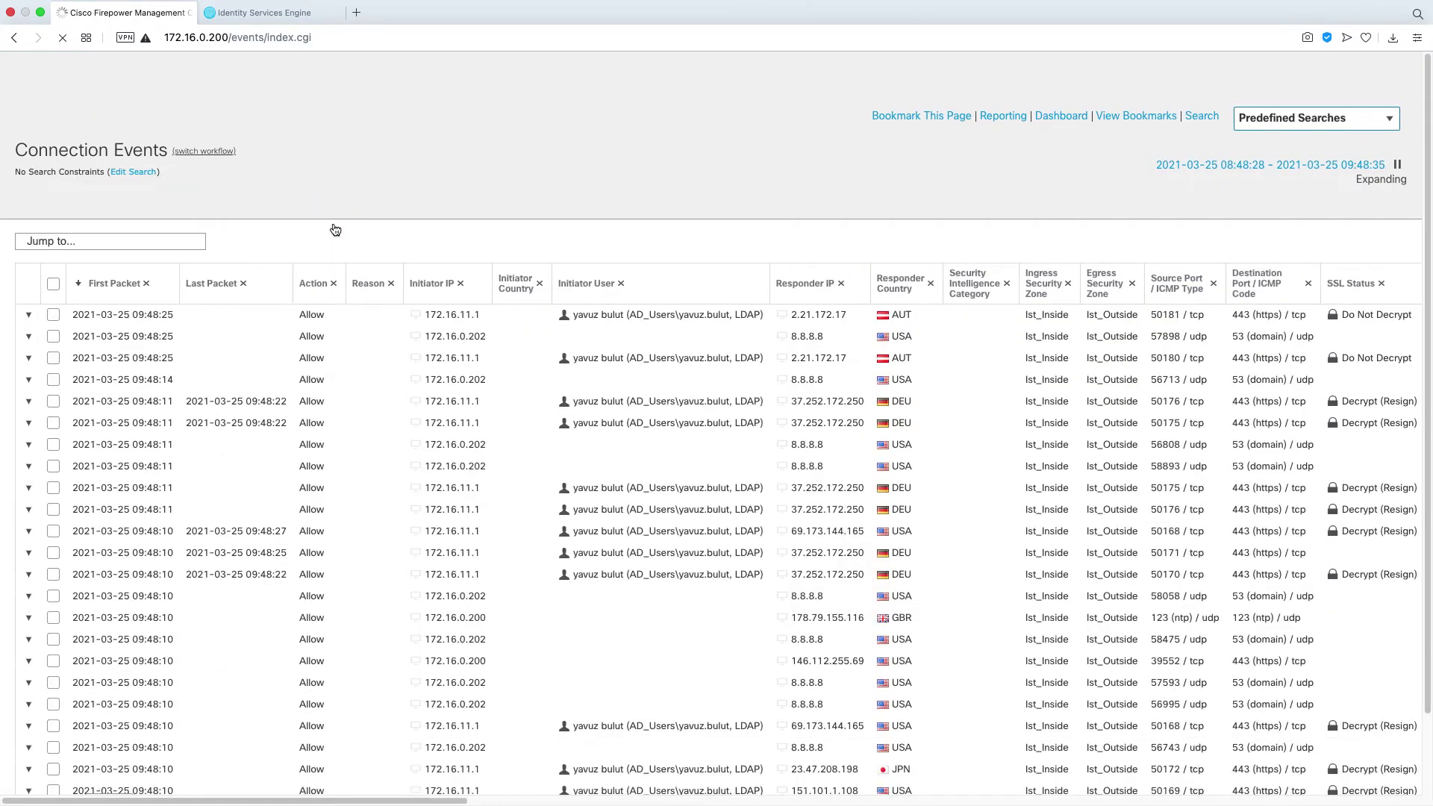
{"action": "left_click", "coordinate": [620, 468]}
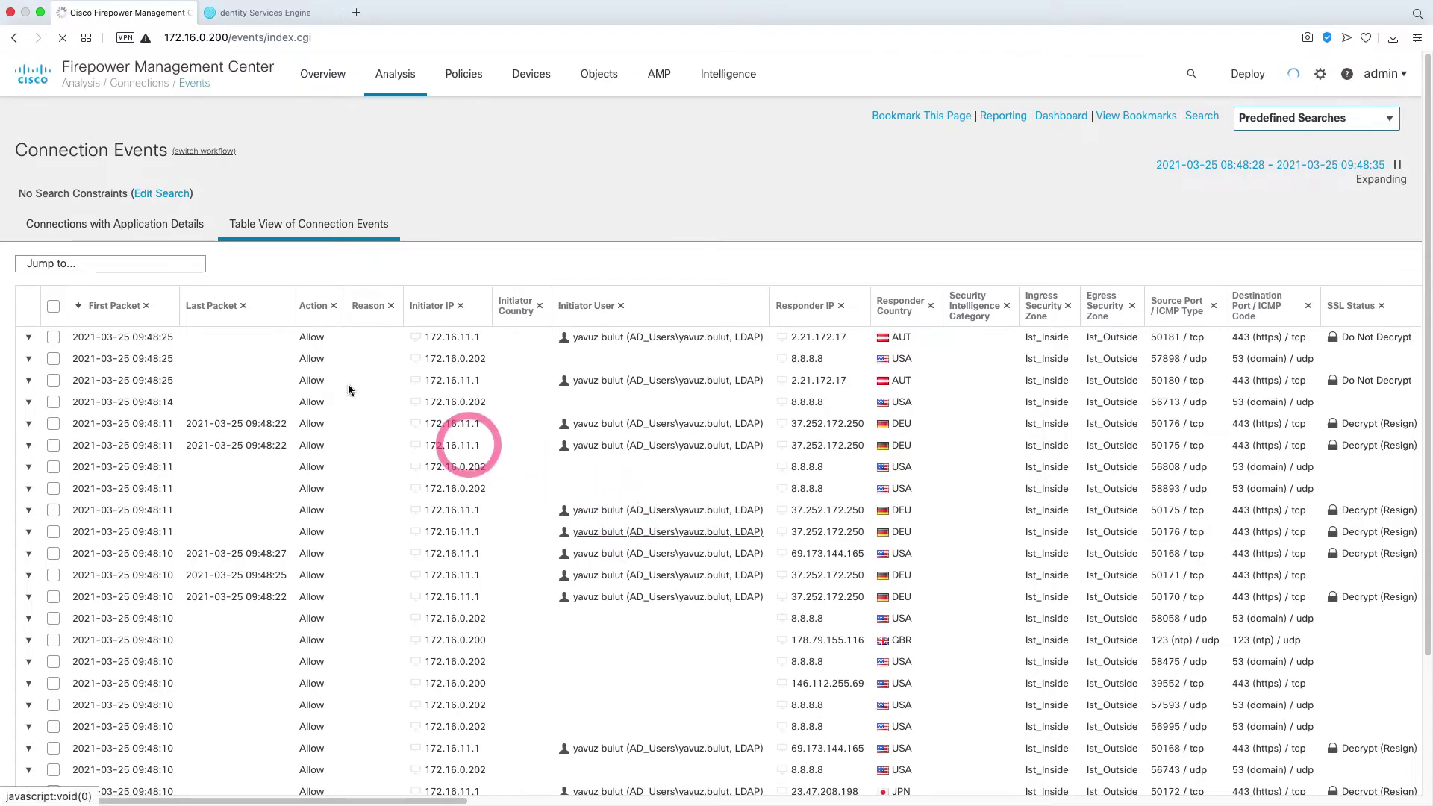
{"action": "left_click", "coordinate": [186, 267]}
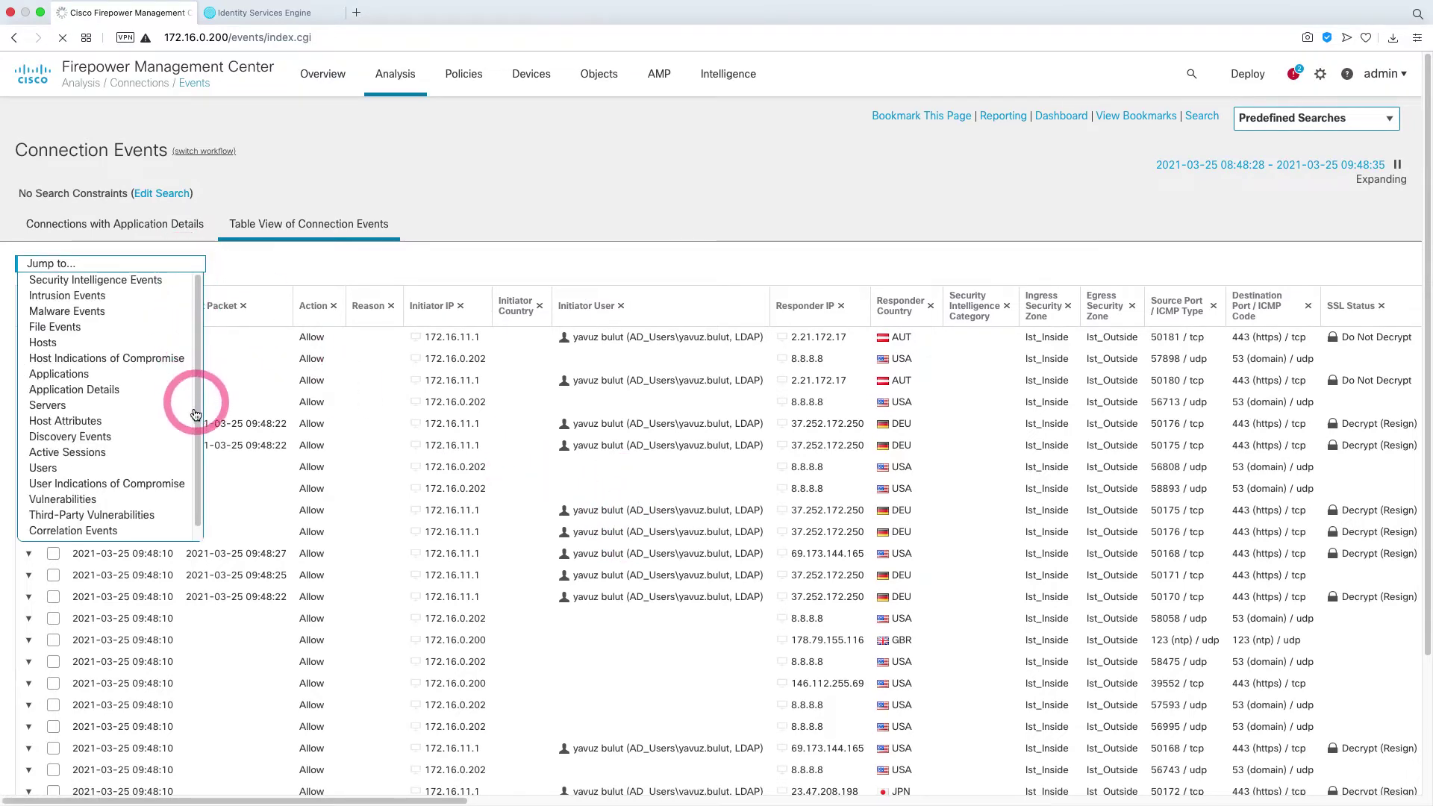
{"action": "left_click", "coordinate": [54, 474]}
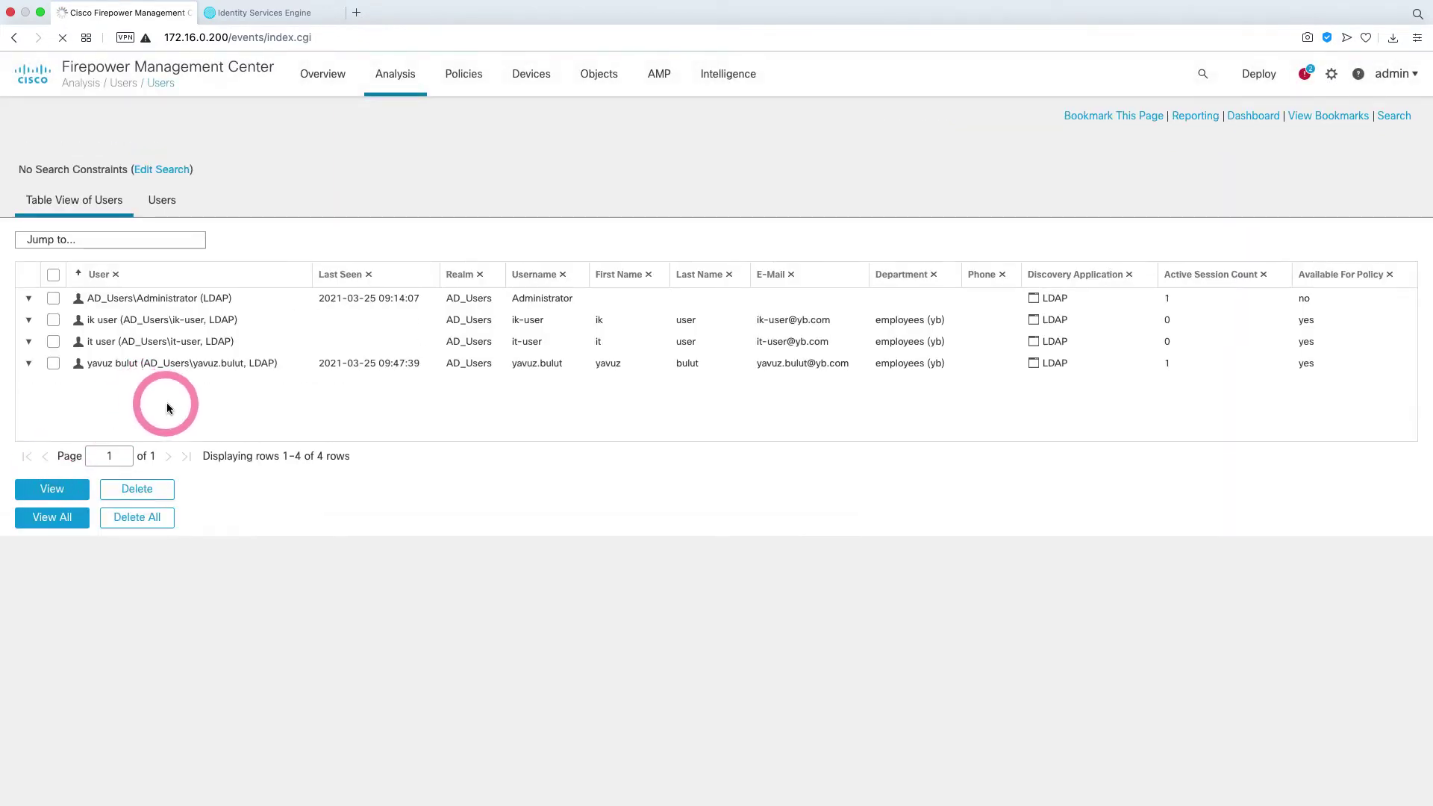
Step: In the ISE tab, open Work Centers > PassiveID and view its Live Sessions
{"action": "left_click", "coordinate": [257, 15]}
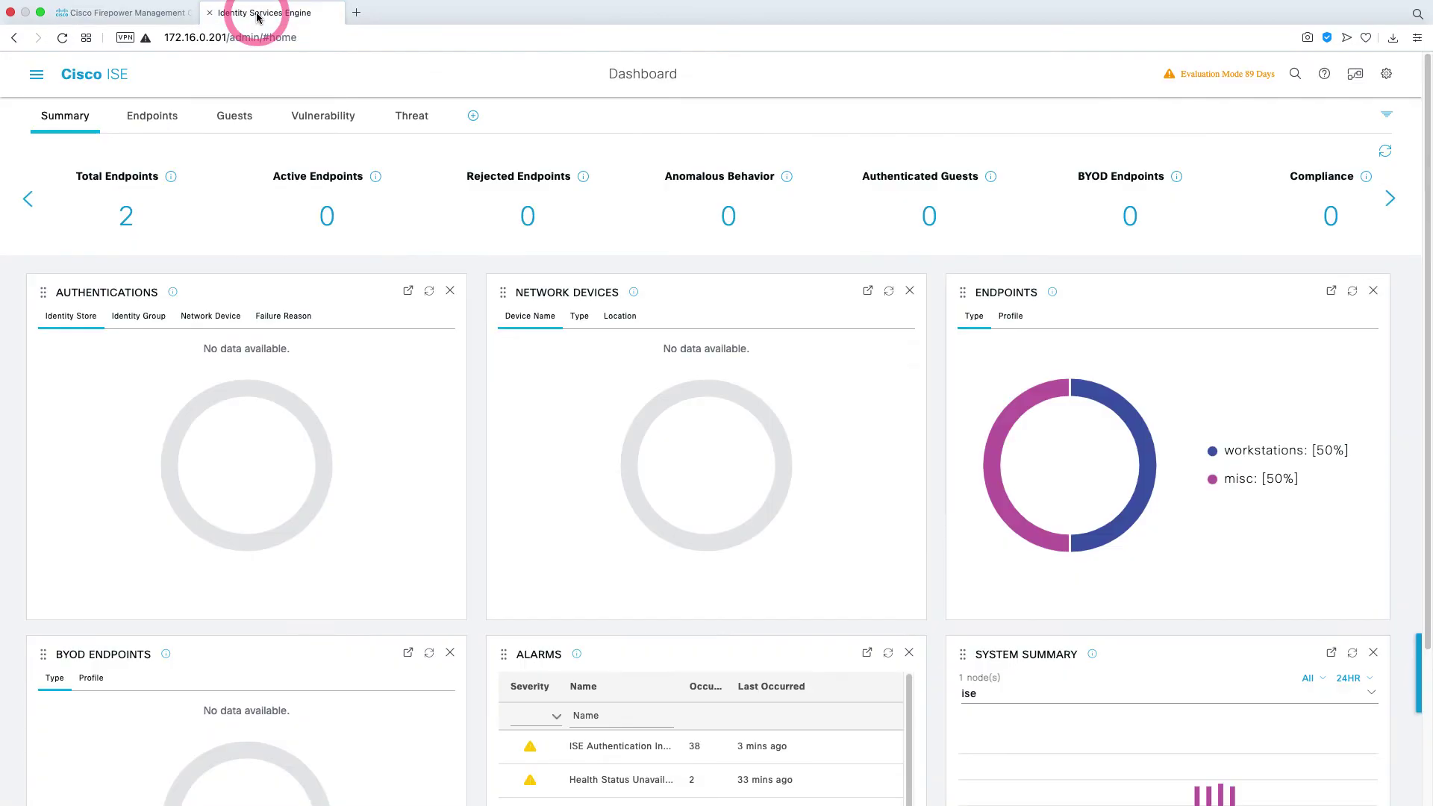
{"action": "left_click", "coordinate": [34, 79]}
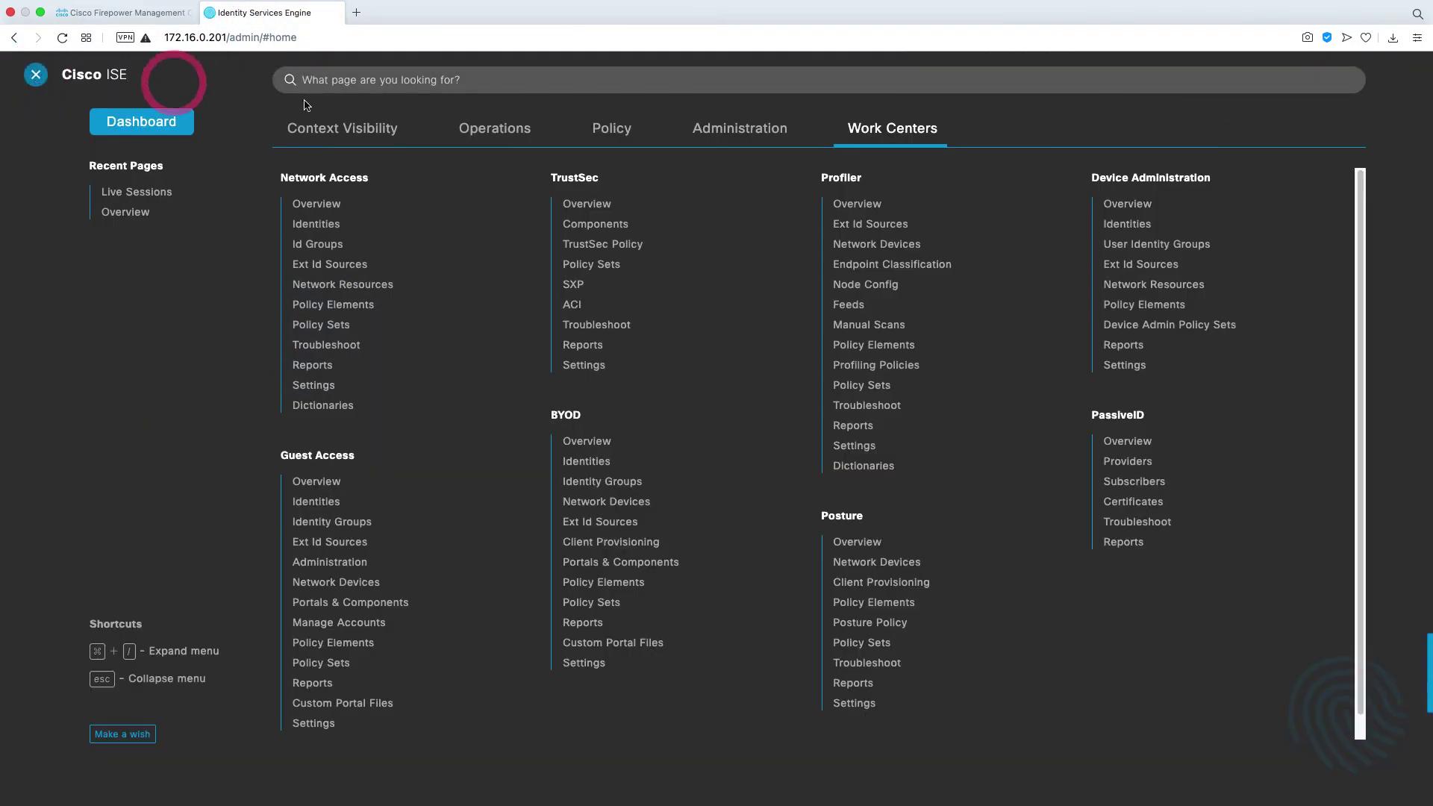
{"action": "left_click", "coordinate": [1127, 441]}
{"action": "left_click", "coordinate": [51, 208]}
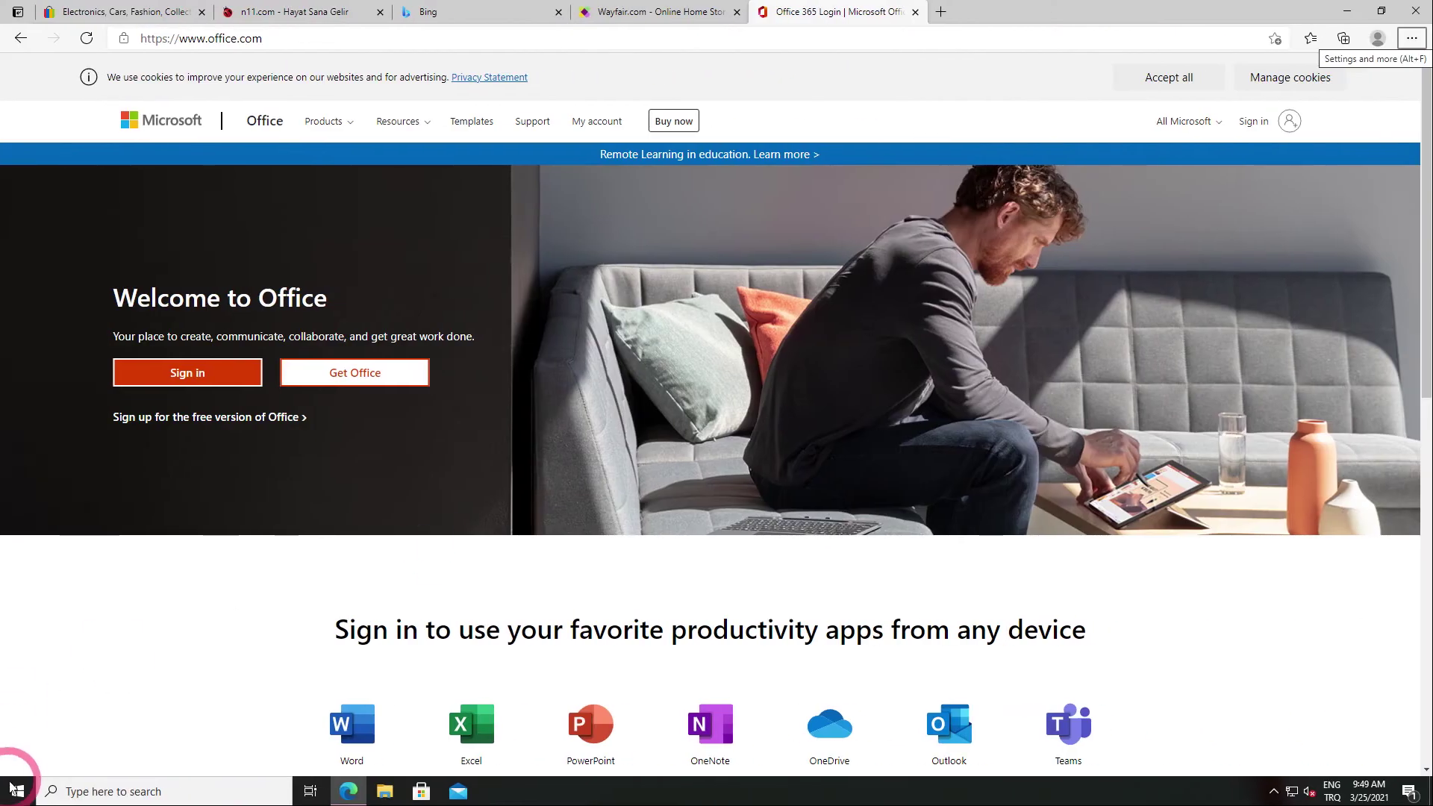
Step: Switch Windows to the it-user account and sign in with its password
{"action": "left_click", "coordinate": [16, 791]}
{"action": "left_click", "coordinate": [21, 613]}
{"action": "left_click", "coordinate": [72, 544]}
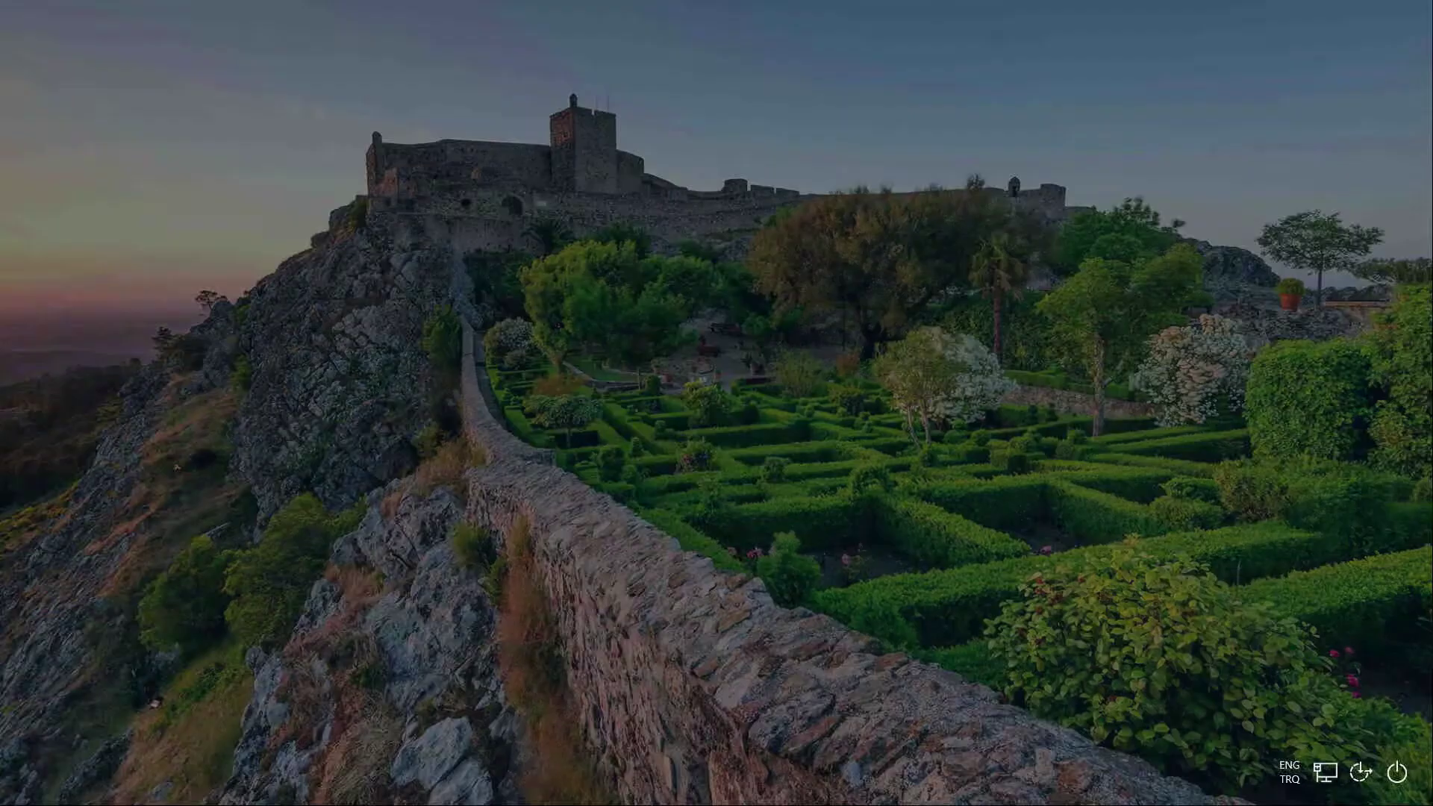
{"action": "left_click", "coordinate": [652, 464]}
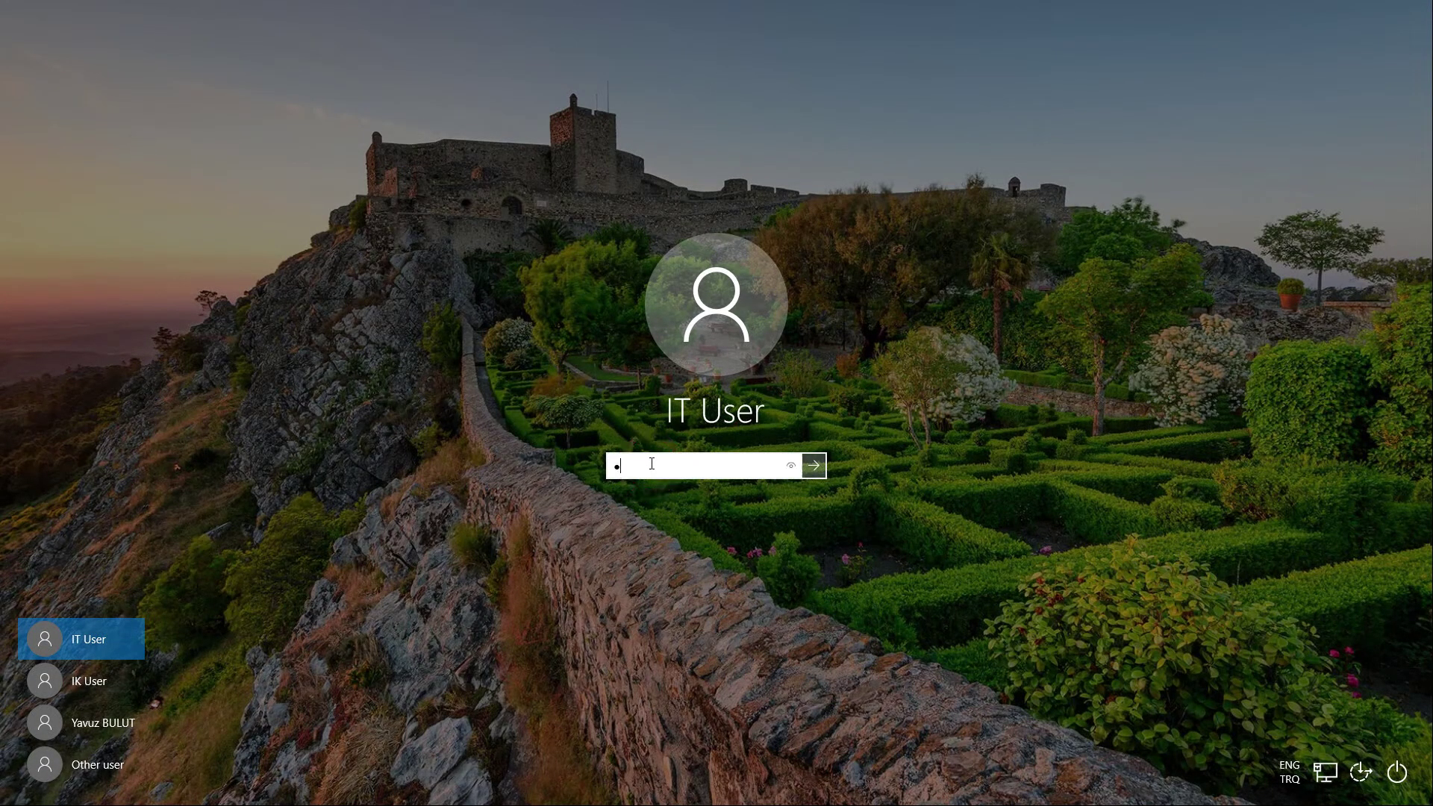
{"action": "key", "text": "Return"}
{"action": "key", "text": "super"}
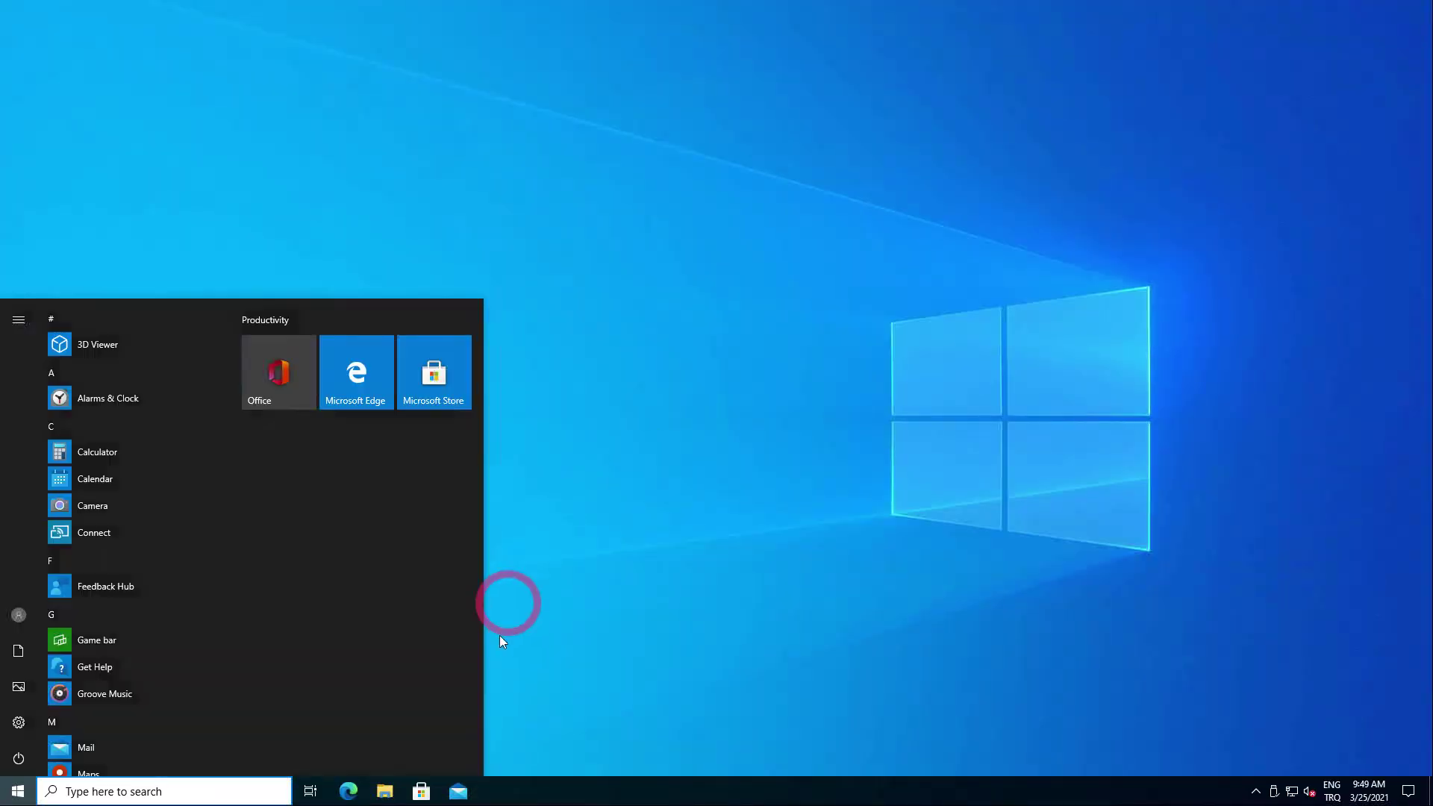
Step: As IT User, open eBay, LinkedIn and Bing in separate Edge tabs, then return to Firepower's Analysis menu
{"action": "left_click", "coordinate": [349, 792]}
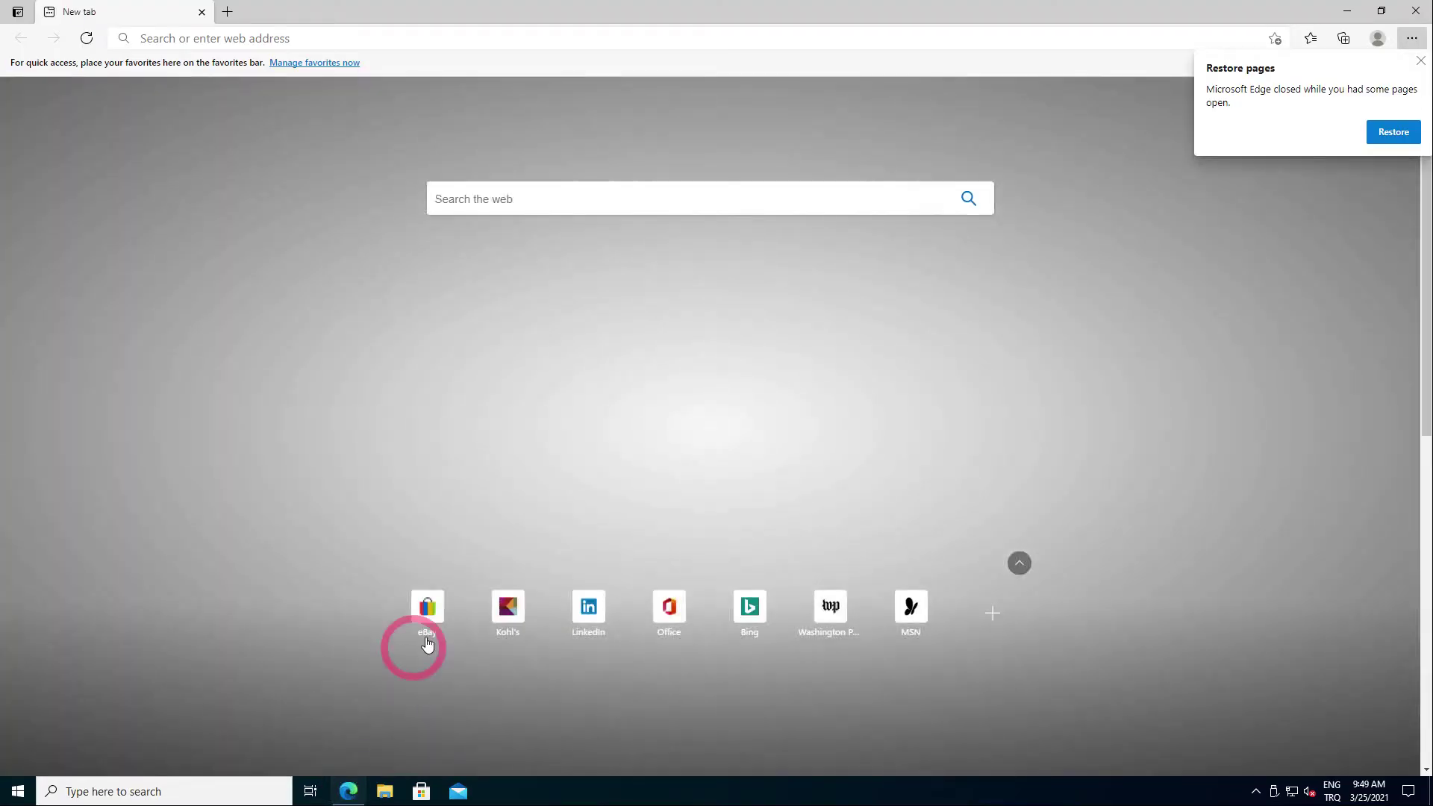
{"action": "left_click", "coordinate": [425, 603]}
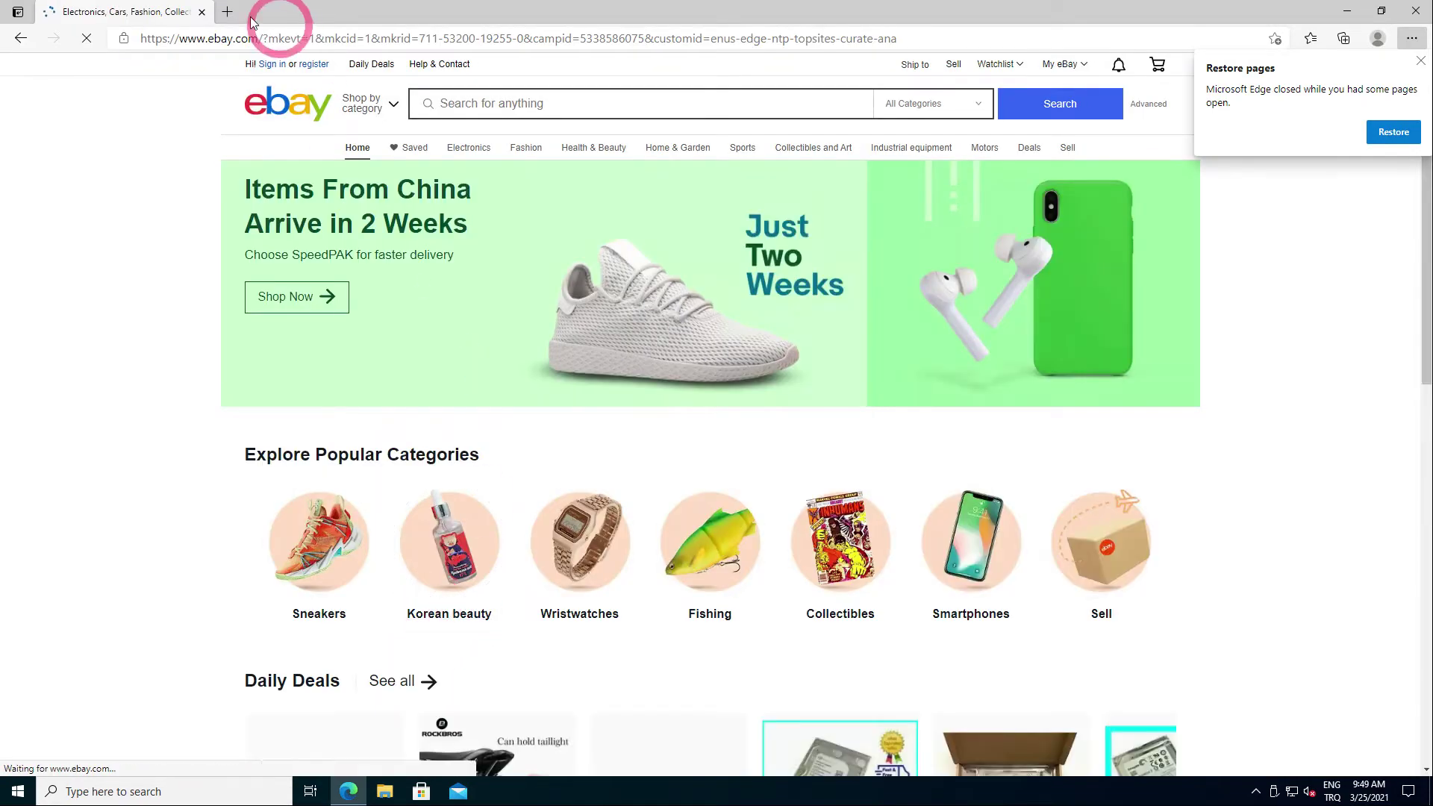
{"action": "left_click", "coordinate": [227, 11]}
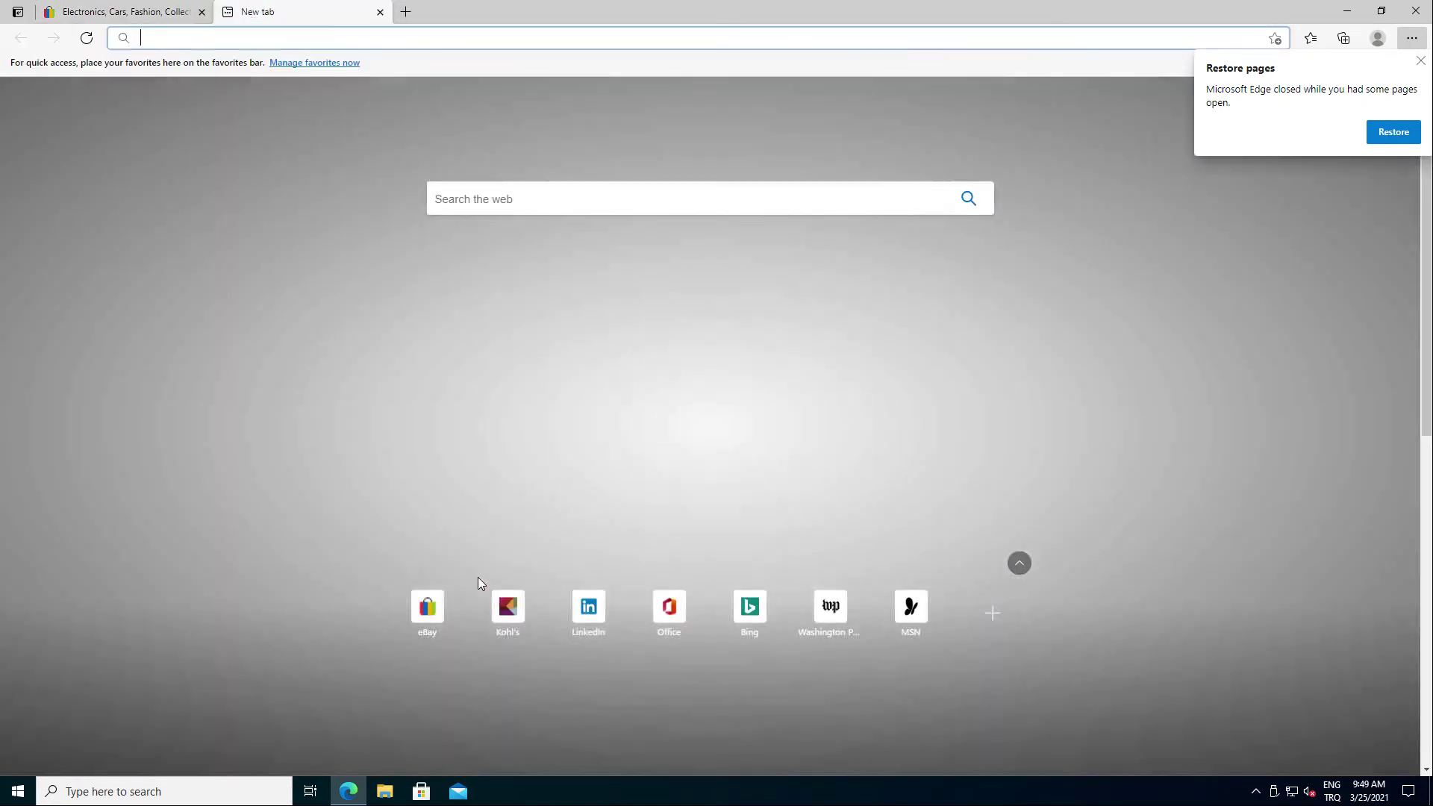
{"action": "left_click", "coordinate": [508, 606]}
{"action": "left_click", "coordinate": [406, 12]}
{"action": "left_click", "coordinate": [749, 606]}
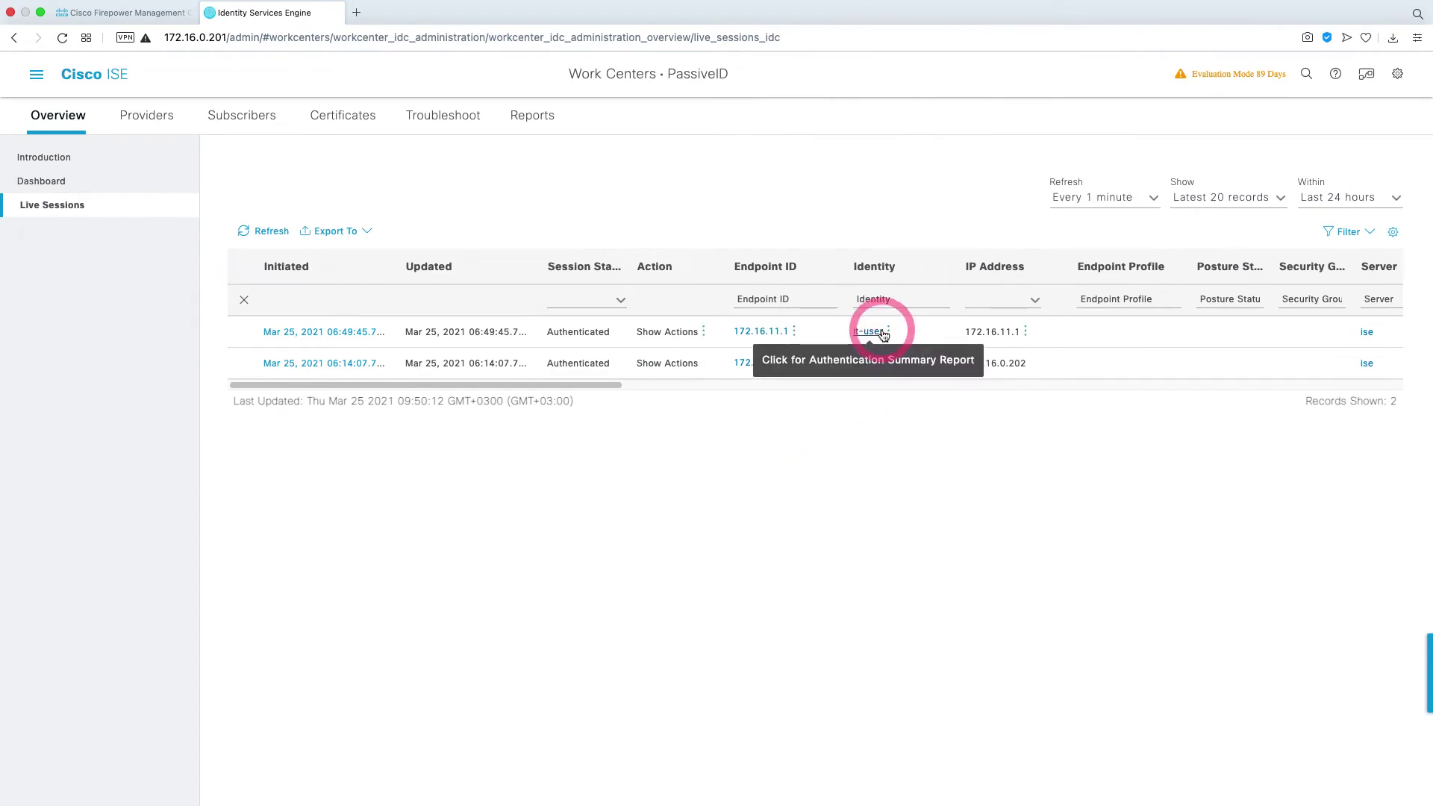
{"action": "left_click", "coordinate": [135, 16]}
{"action": "left_click", "coordinate": [394, 73]}
Step: Open the connection events table view and confirm it-user traffic from 172.16.11.1 shows Allow
{"action": "left_click", "coordinate": [414, 177]}
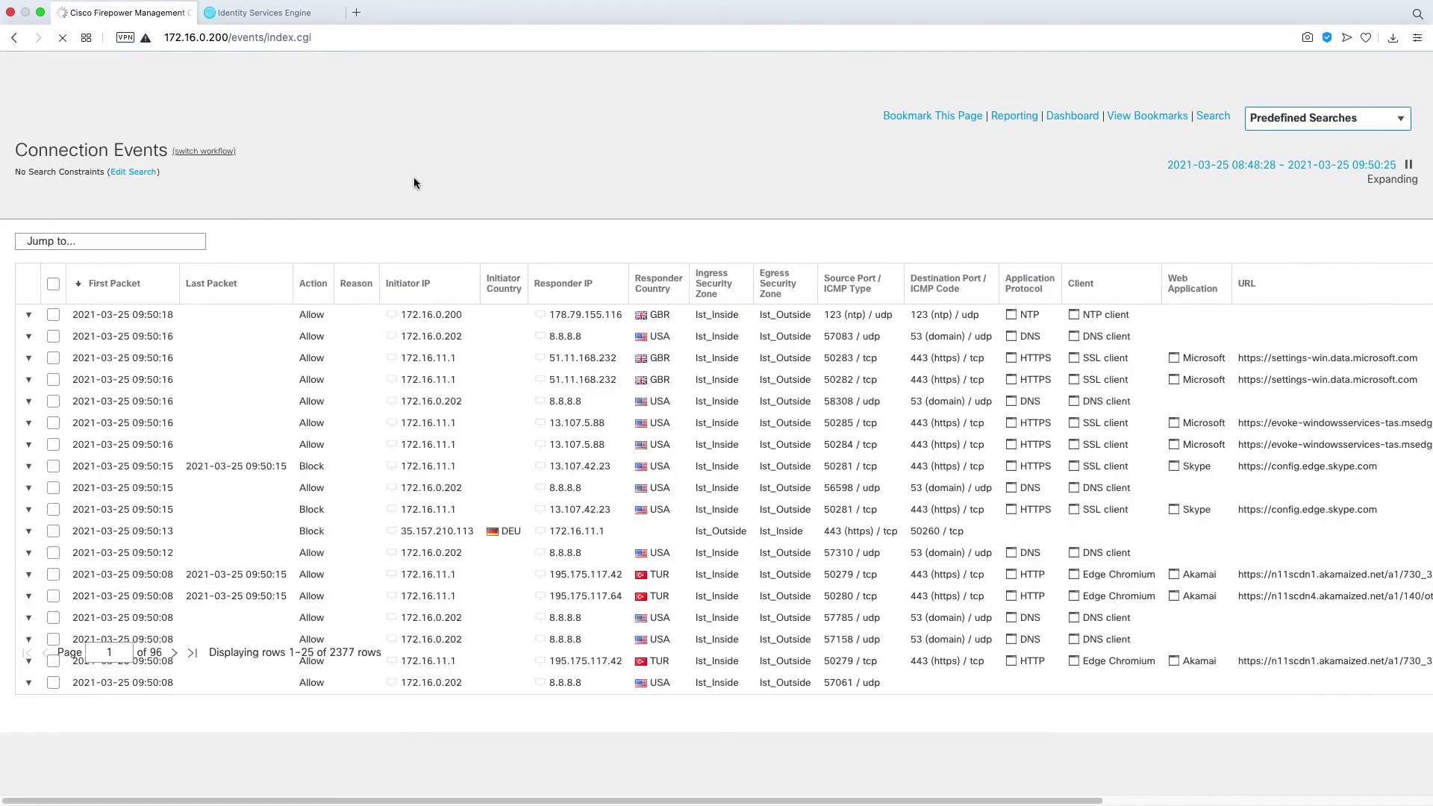
{"action": "left_click", "coordinate": [304, 228]}
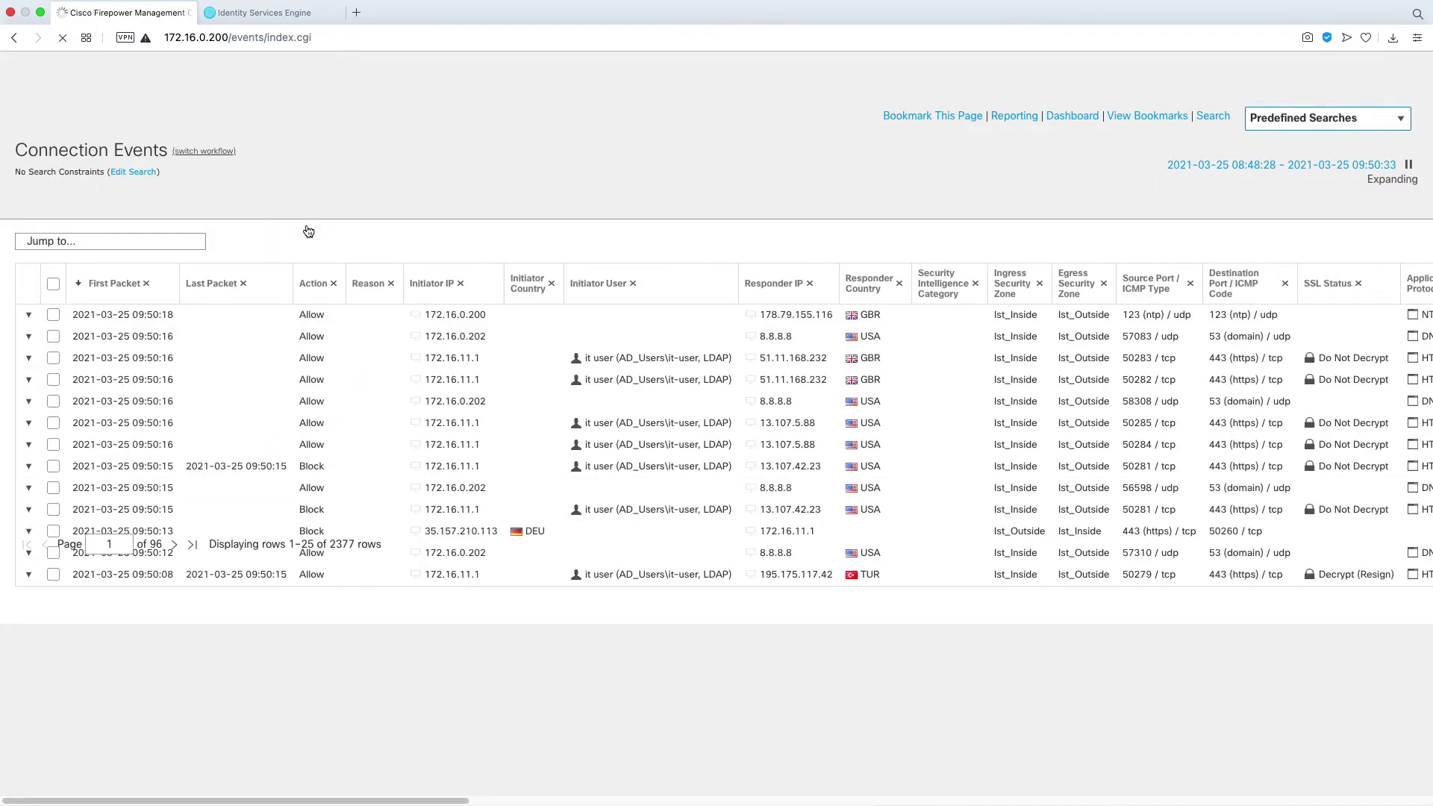
{"action": "left_click", "coordinate": [579, 366]}
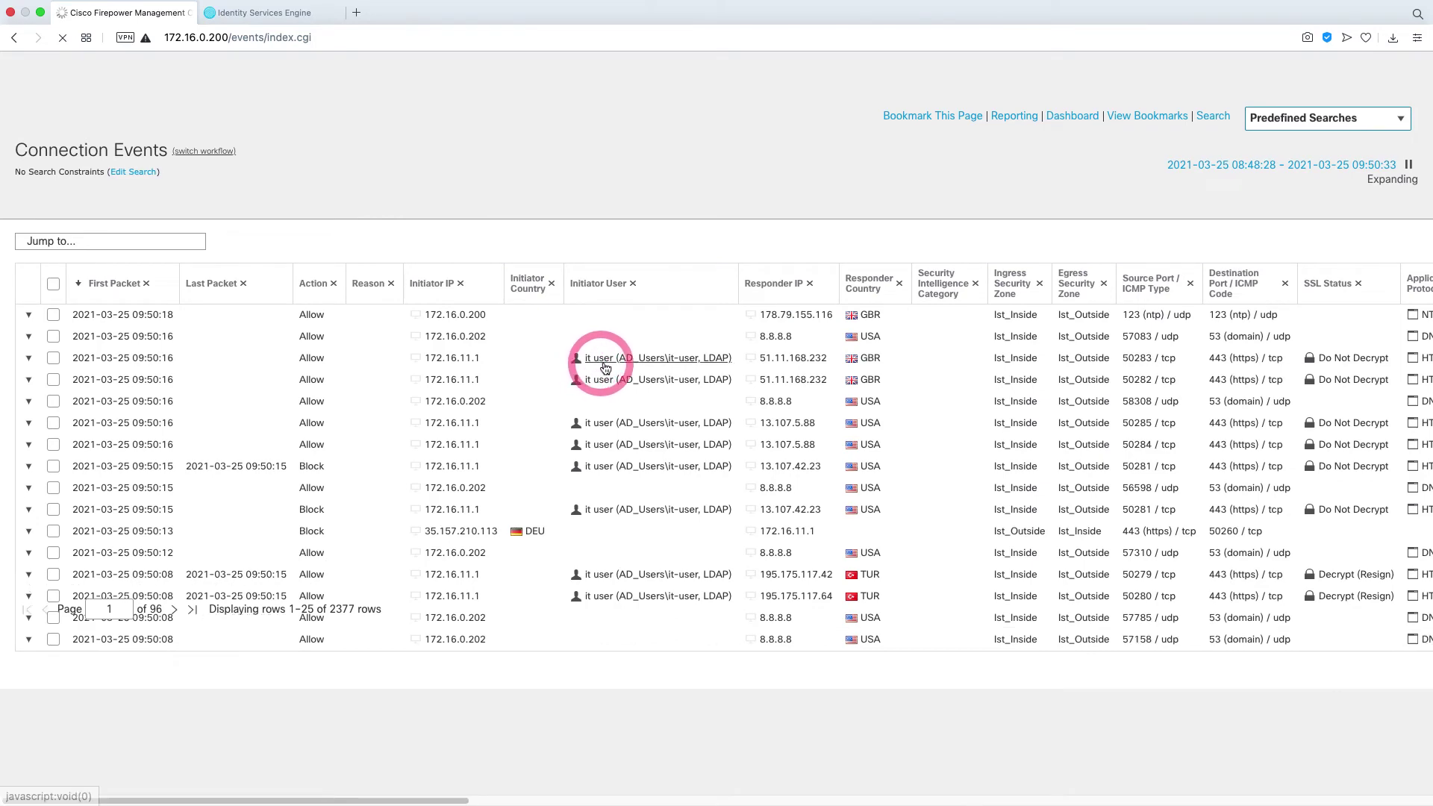
{"action": "left_click", "coordinate": [329, 362]}
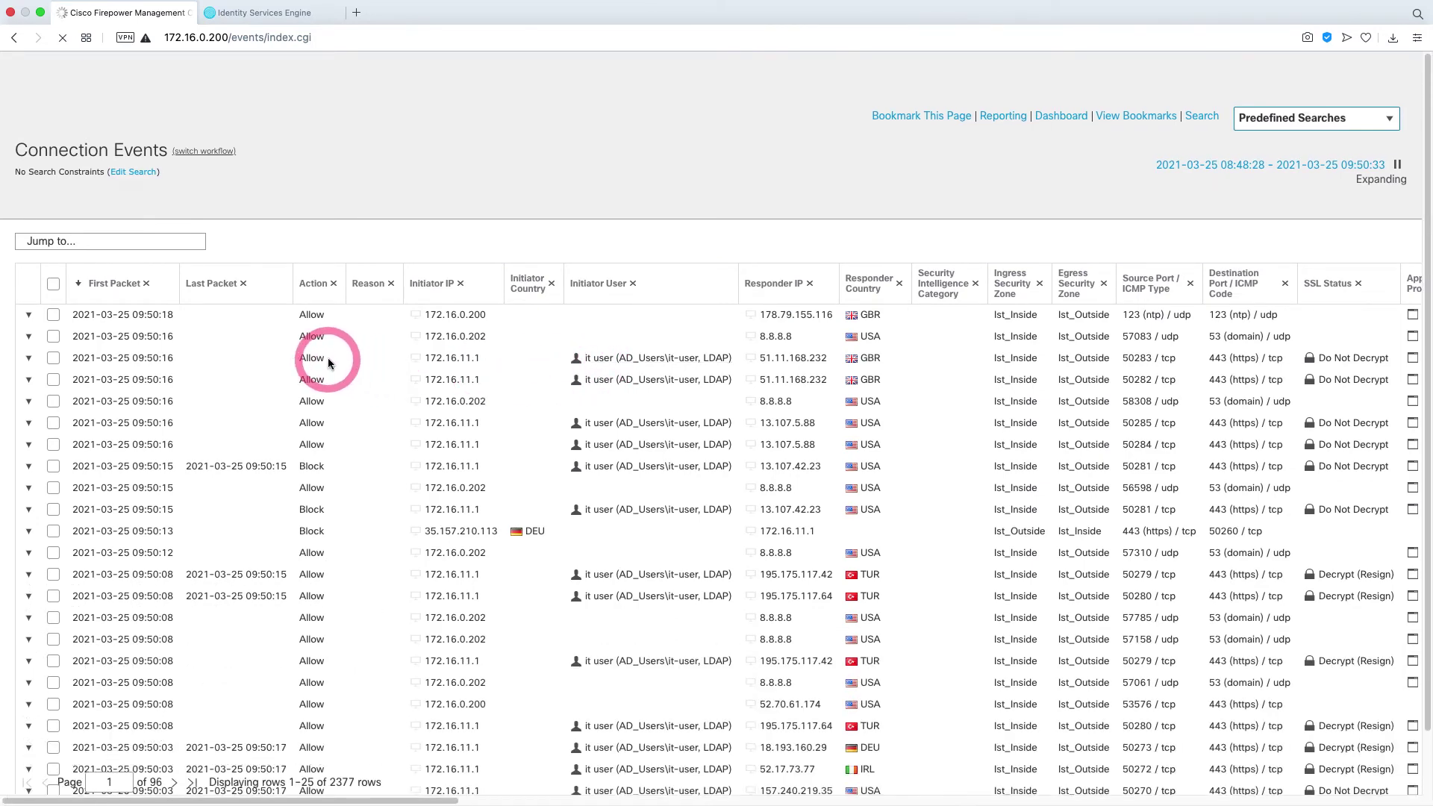
{"action": "left_click", "coordinate": [464, 357]}
{"action": "left_click", "coordinate": [607, 354]}
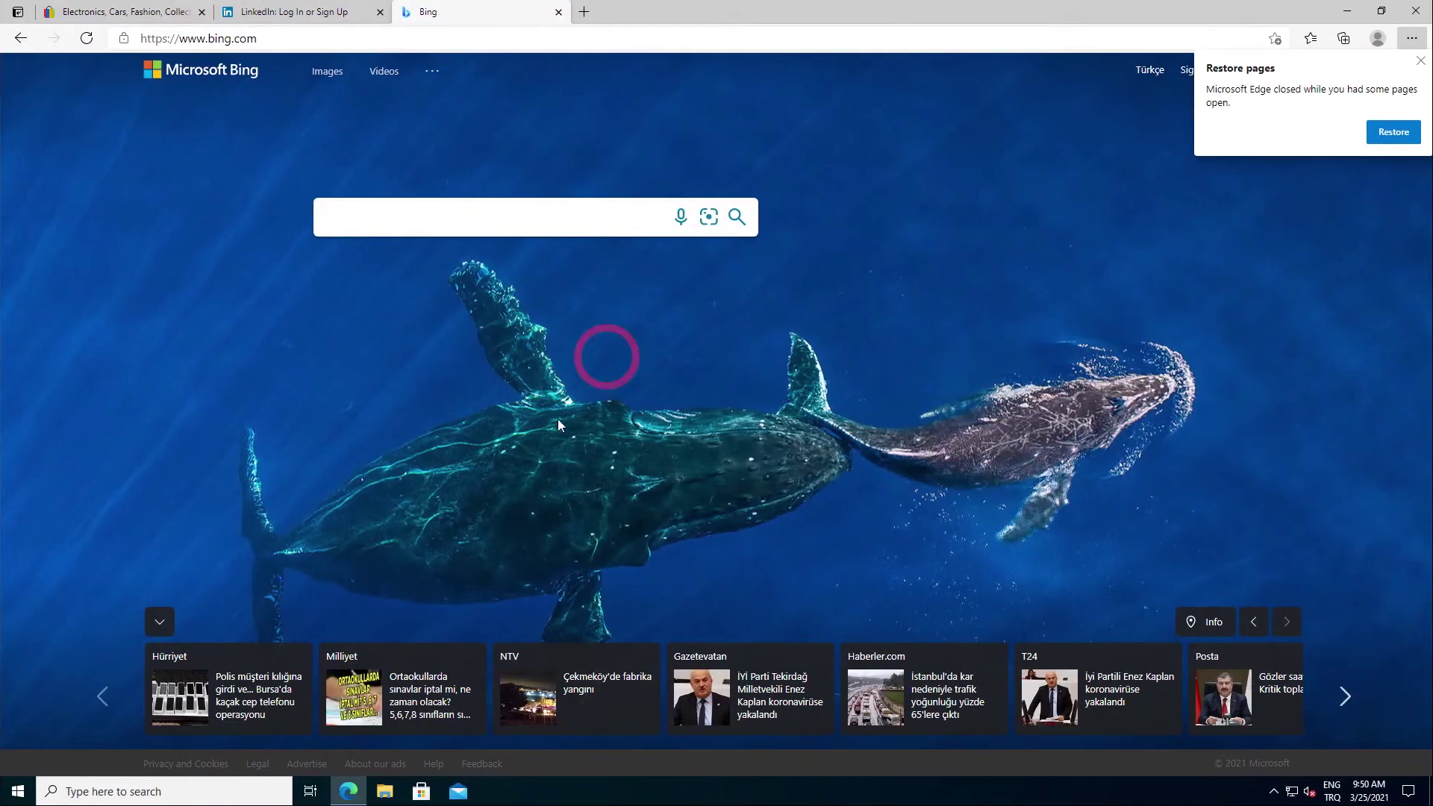
Step: Switch Windows to the ik-user account and sign in with its password
{"action": "left_click", "coordinate": [16, 793]}
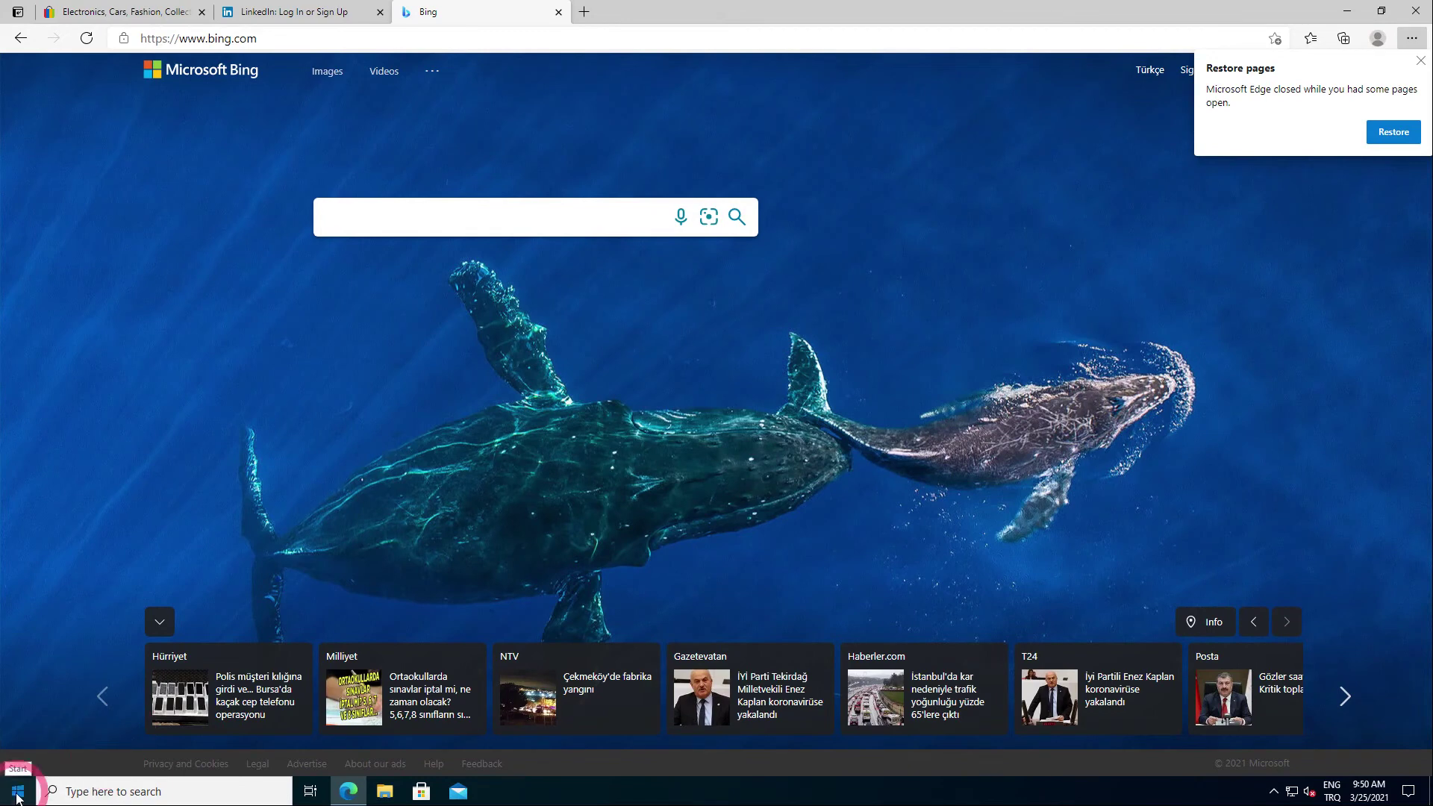
{"action": "left_click", "coordinate": [19, 615]}
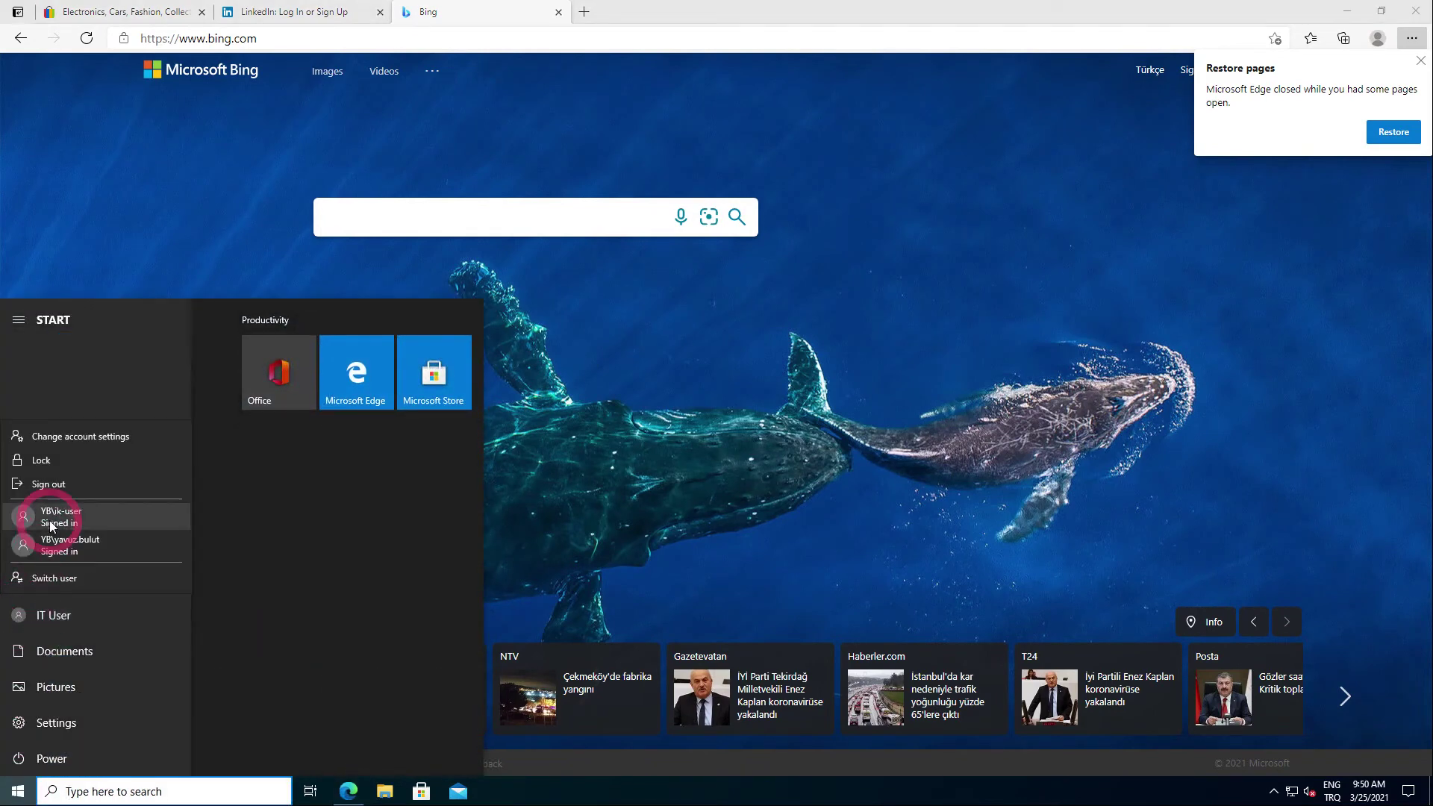
{"action": "left_click", "coordinate": [51, 522]}
{"action": "type", "text": "*******"}
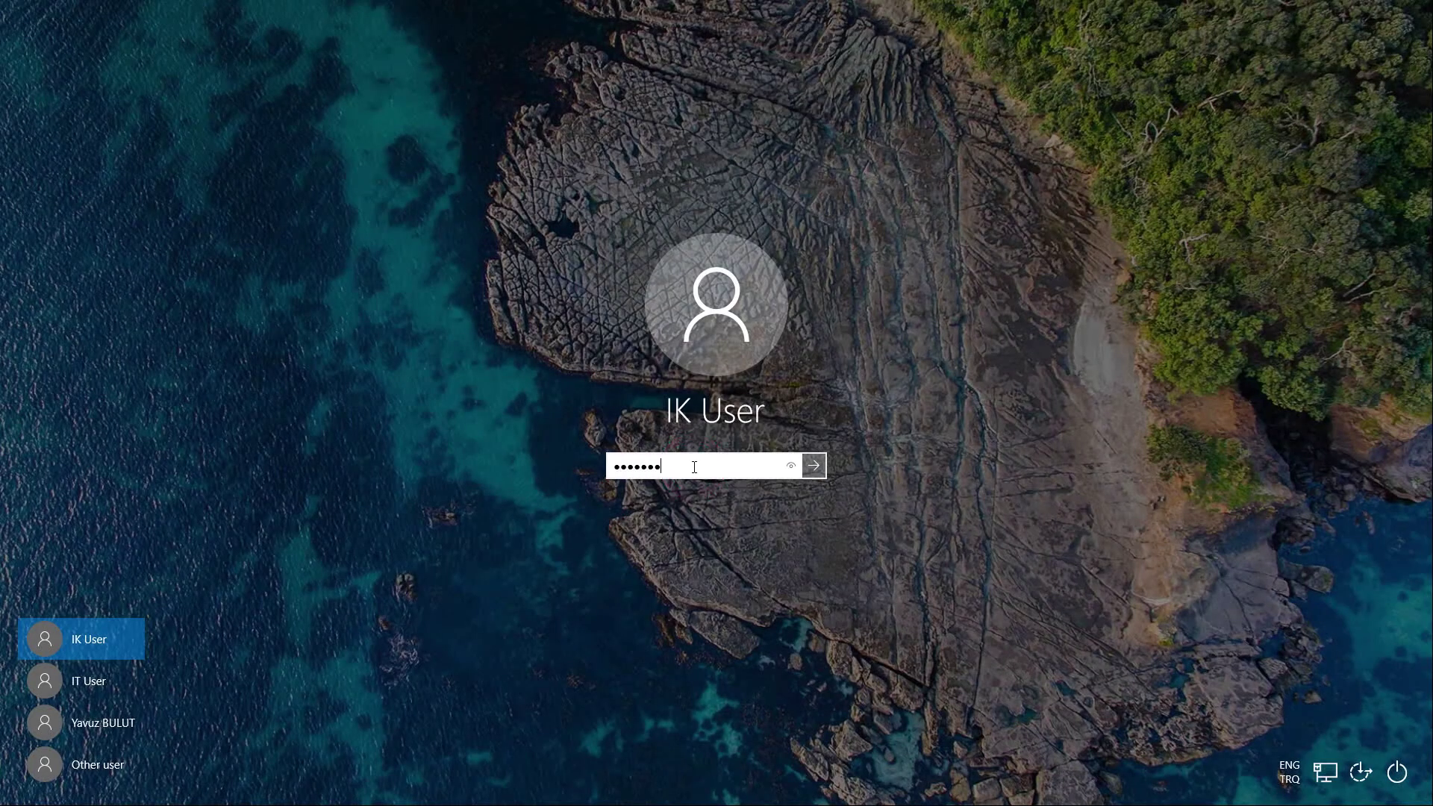
{"action": "key", "text": "Return"}
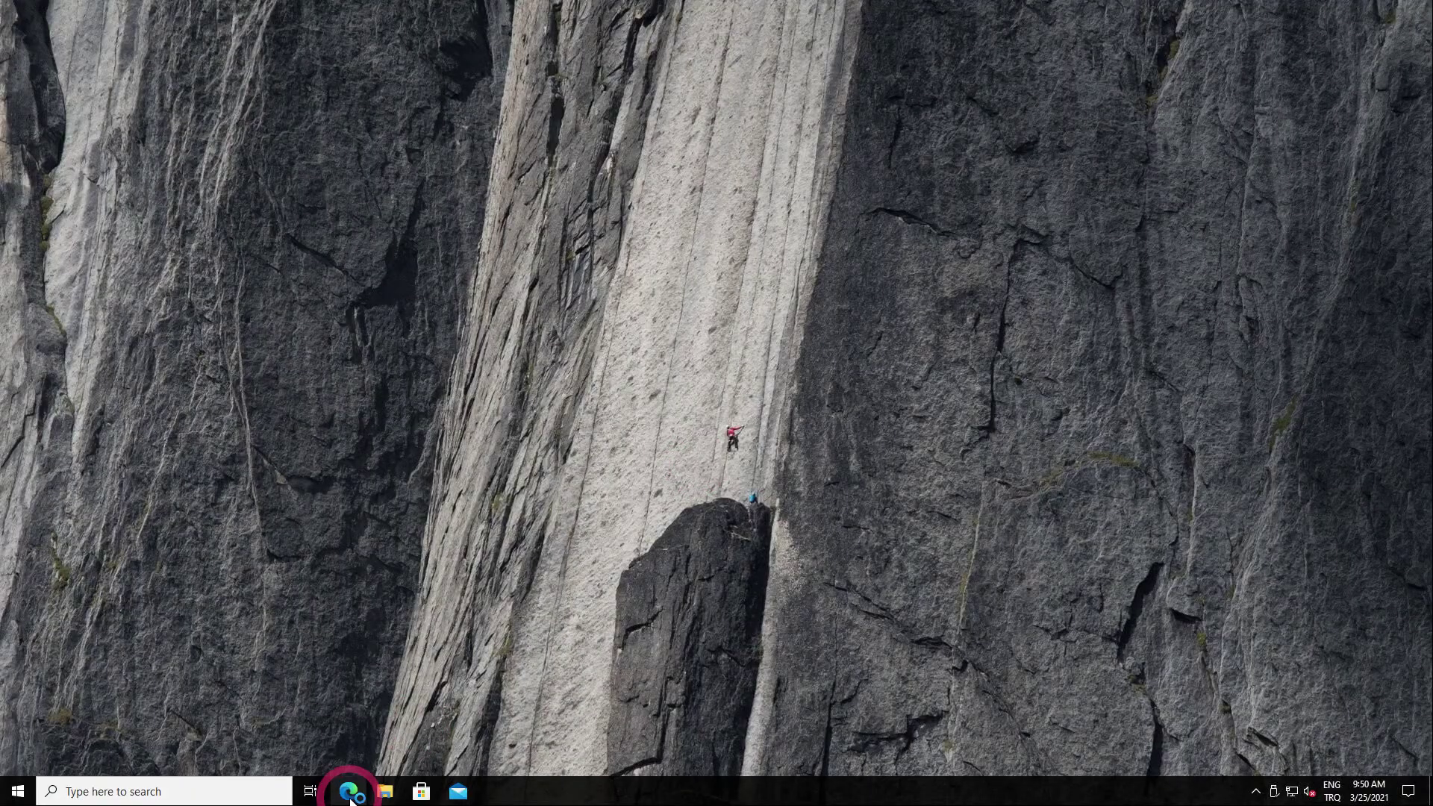
Step: As IK User, open eBay, LinkedIn and Bing in separate Edge tabs
{"action": "left_click", "coordinate": [349, 792]}
{"action": "left_click", "coordinate": [426, 608]}
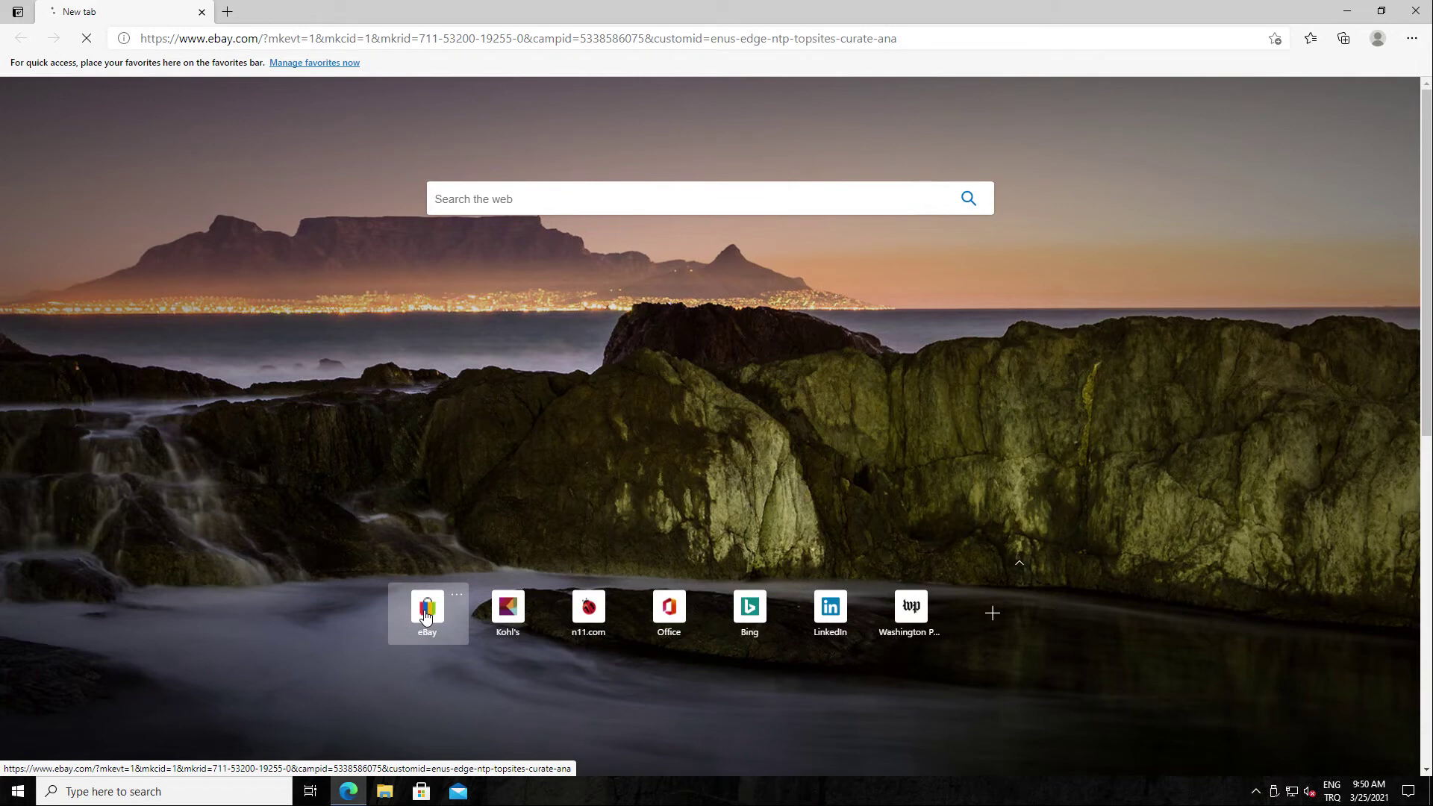
{"action": "left_click_drag", "start_coordinate": [427, 613], "coordinate": [230, 16]}
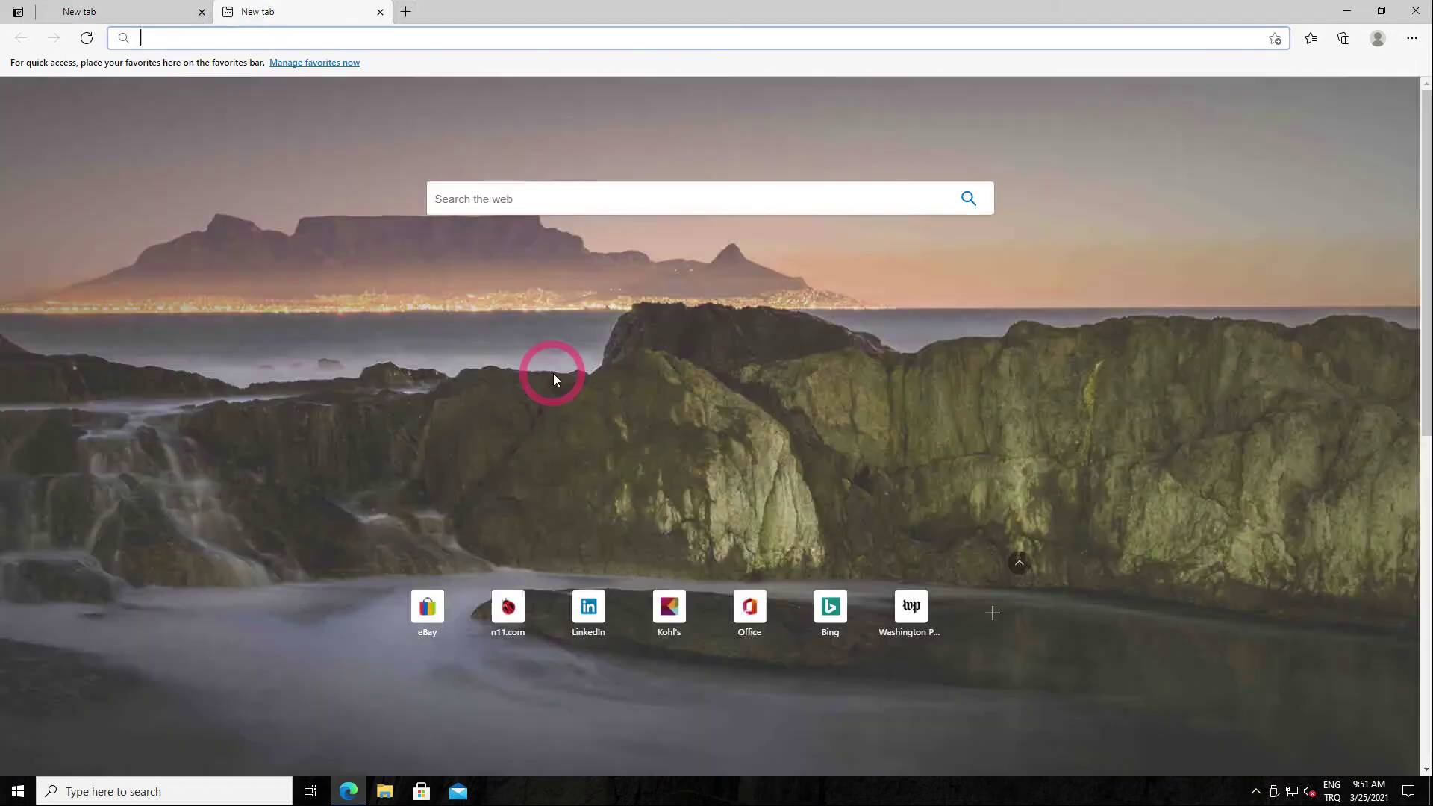
{"action": "left_click", "coordinate": [594, 612]}
{"action": "left_click", "coordinate": [406, 11]}
{"action": "left_click", "coordinate": [827, 597]}
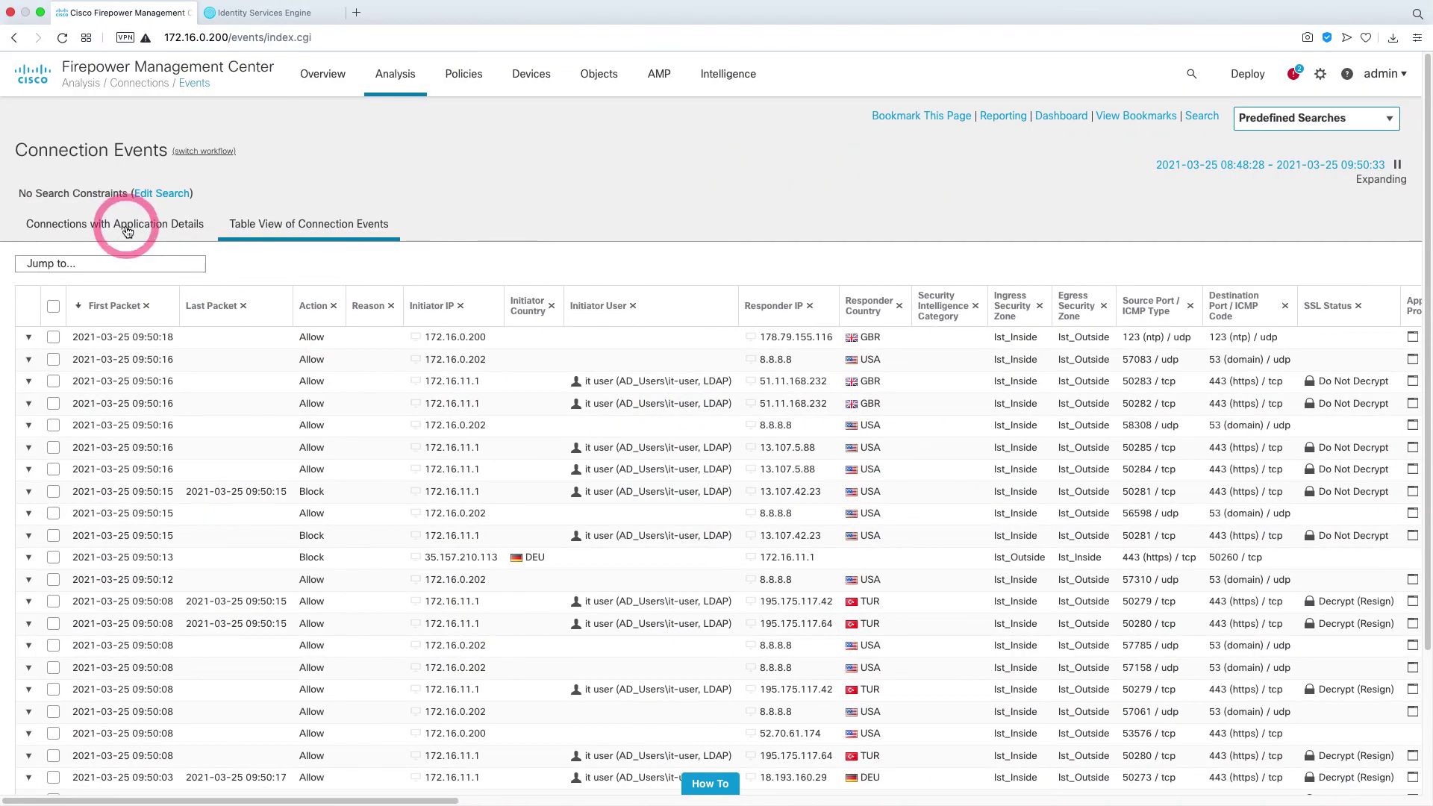
Step: In the connection events table view, confirm ik-user traffic from 172.16.11.1 is blocked, then go to ISE
{"action": "left_click", "coordinate": [127, 231]}
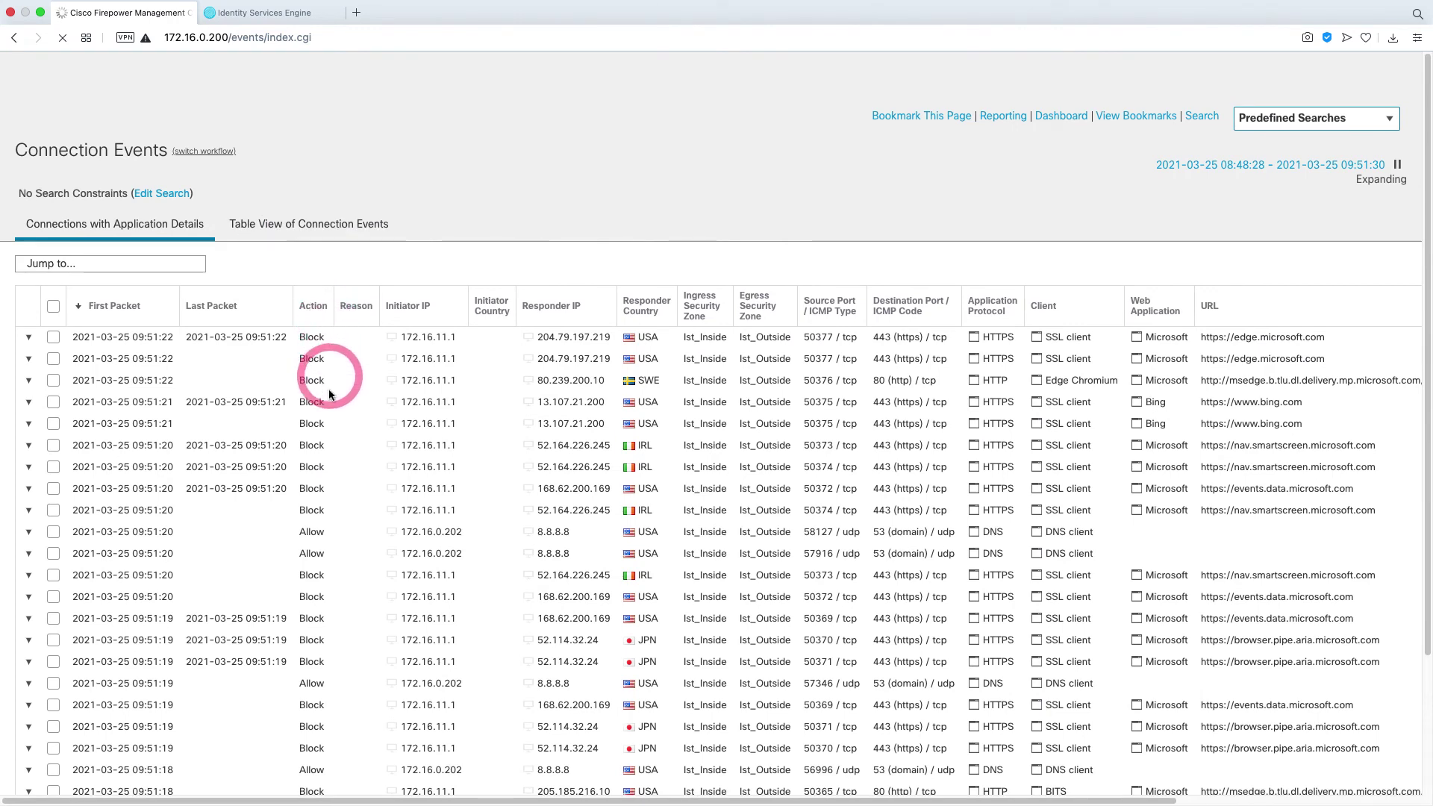
{"action": "left_click", "coordinate": [312, 226]}
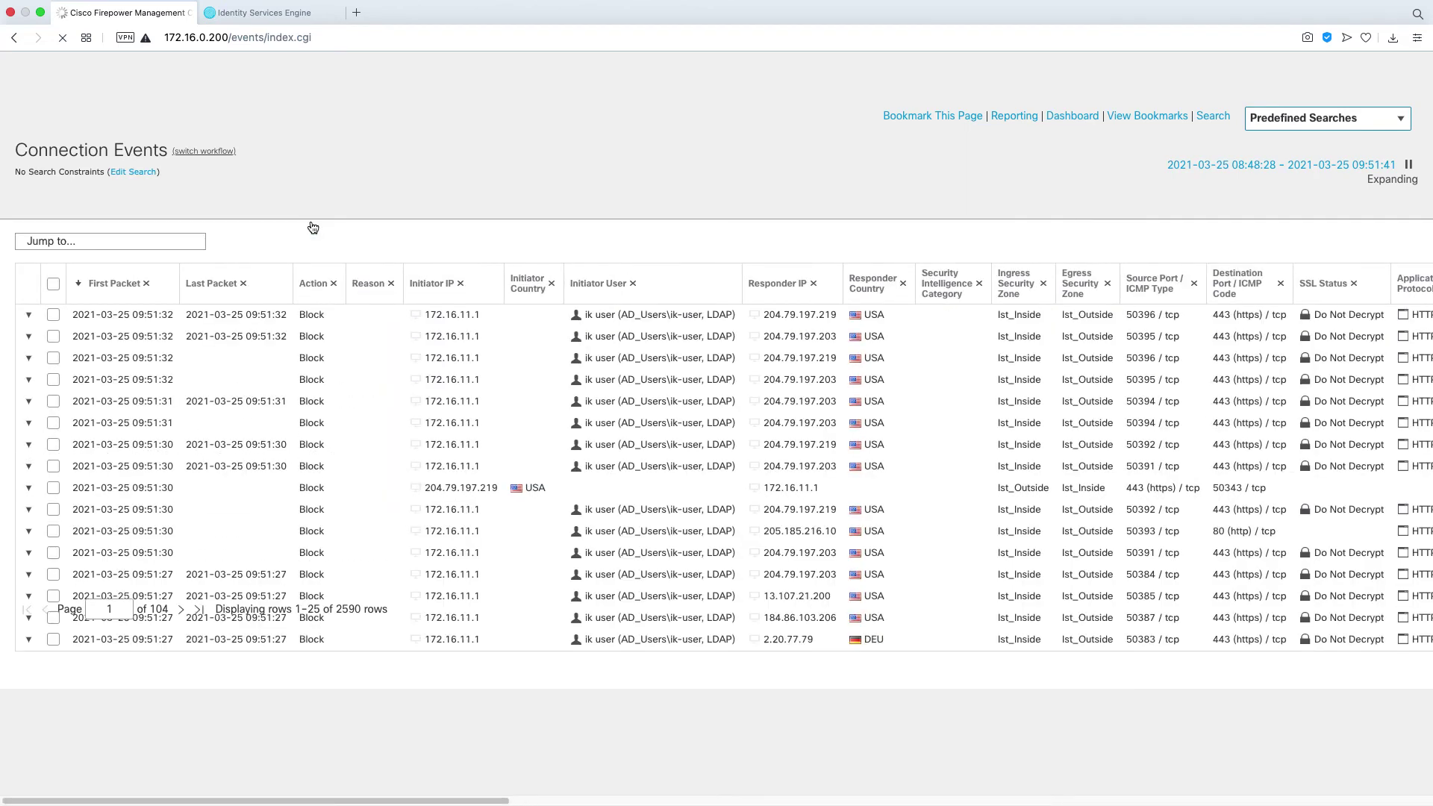
{"action": "left_click", "coordinate": [525, 351]}
{"action": "left_click", "coordinate": [321, 346]}
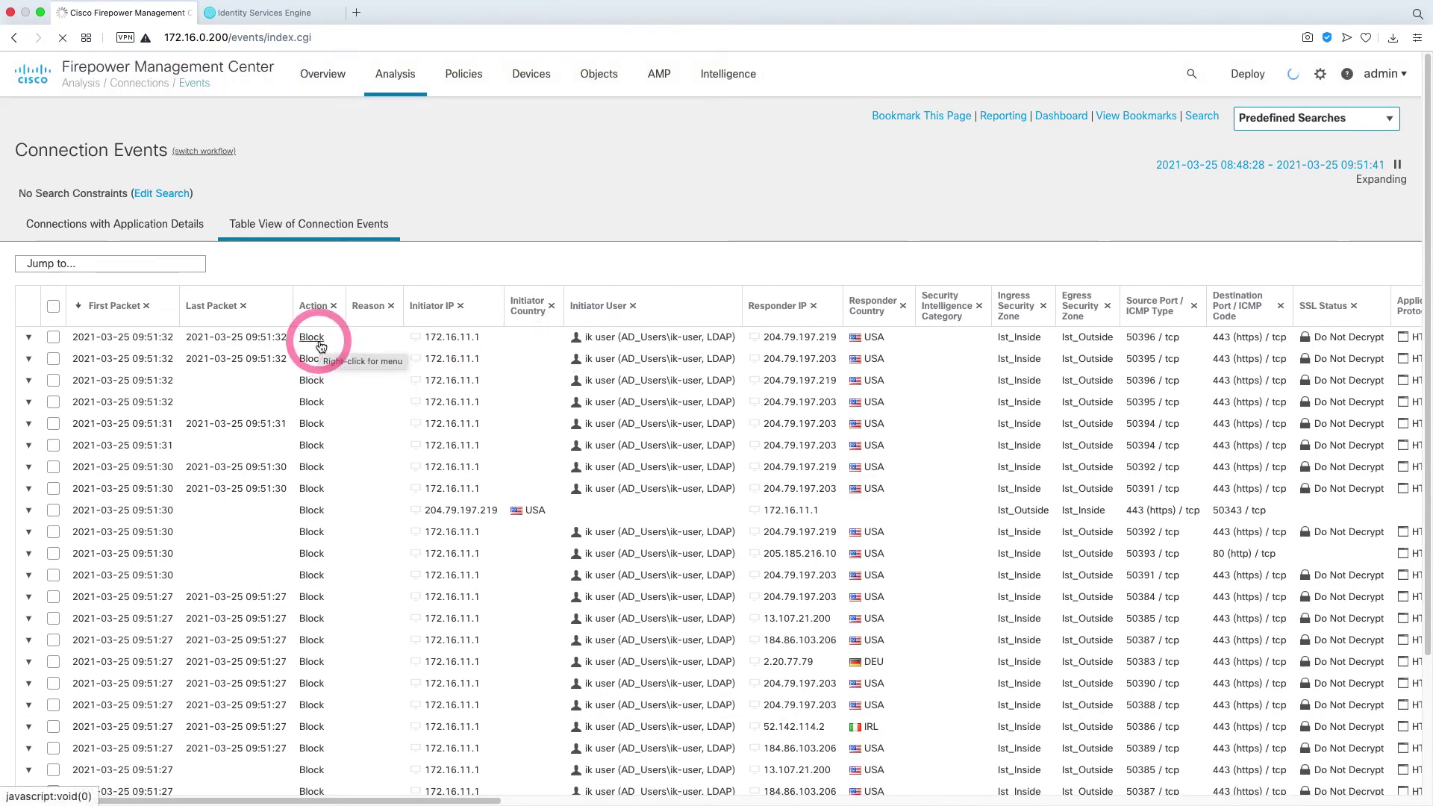
{"action": "left_click", "coordinate": [263, 21]}
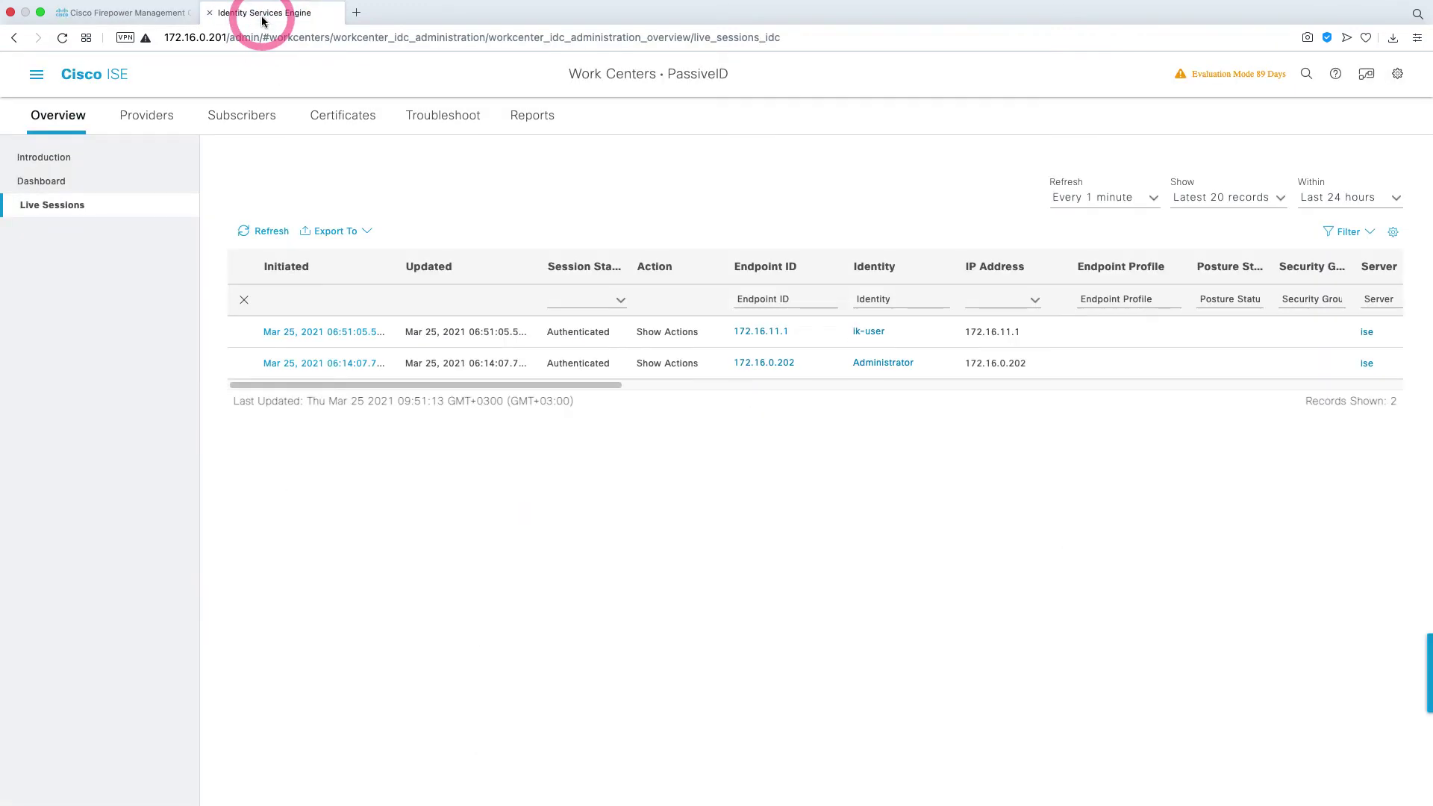
Step: Refresh ISE Live Sessions to show ik-user at 172.16.11.1, then return to Firepower
{"action": "left_click", "coordinate": [263, 231]}
{"action": "left_click", "coordinate": [518, 337]}
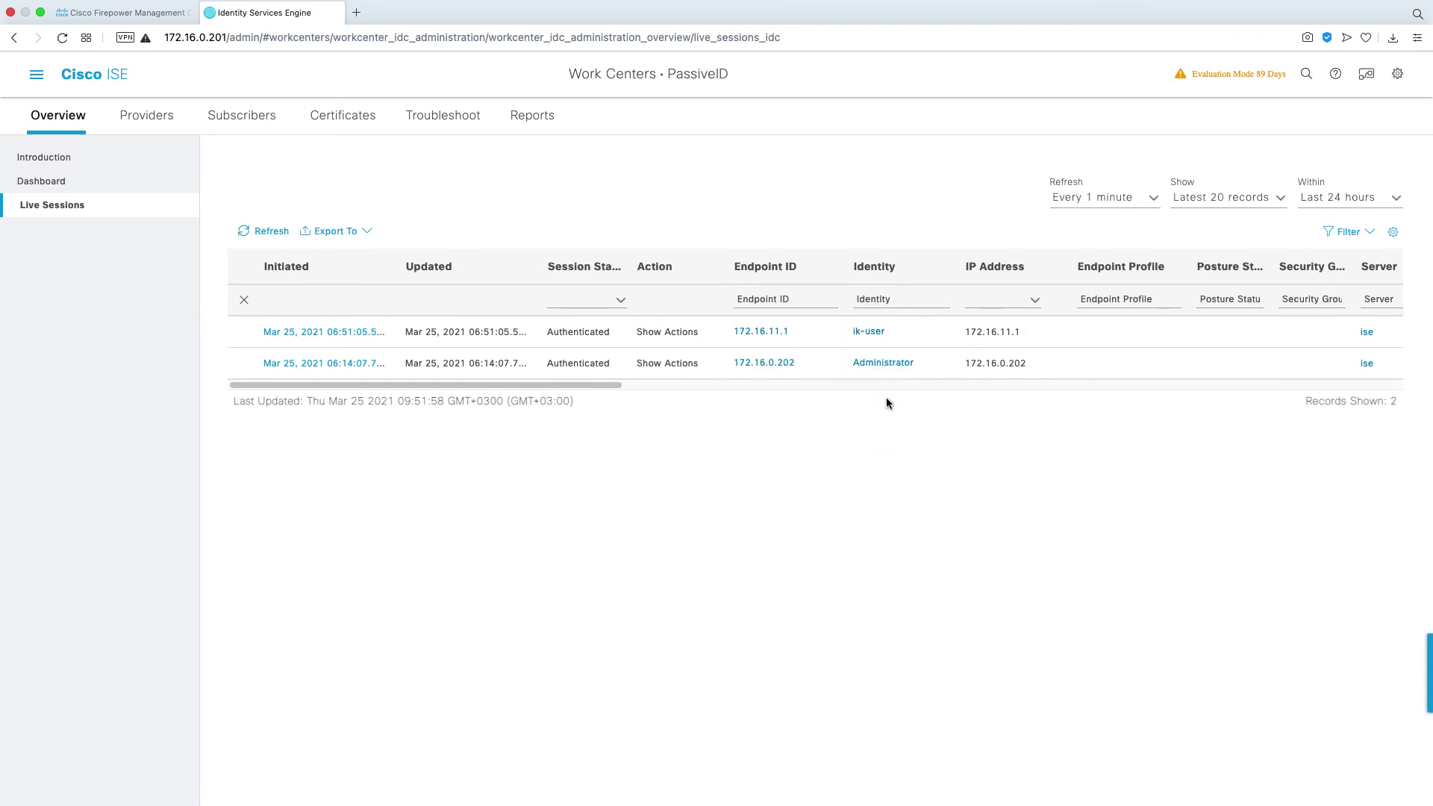
{"action": "left_click", "coordinate": [127, 13]}
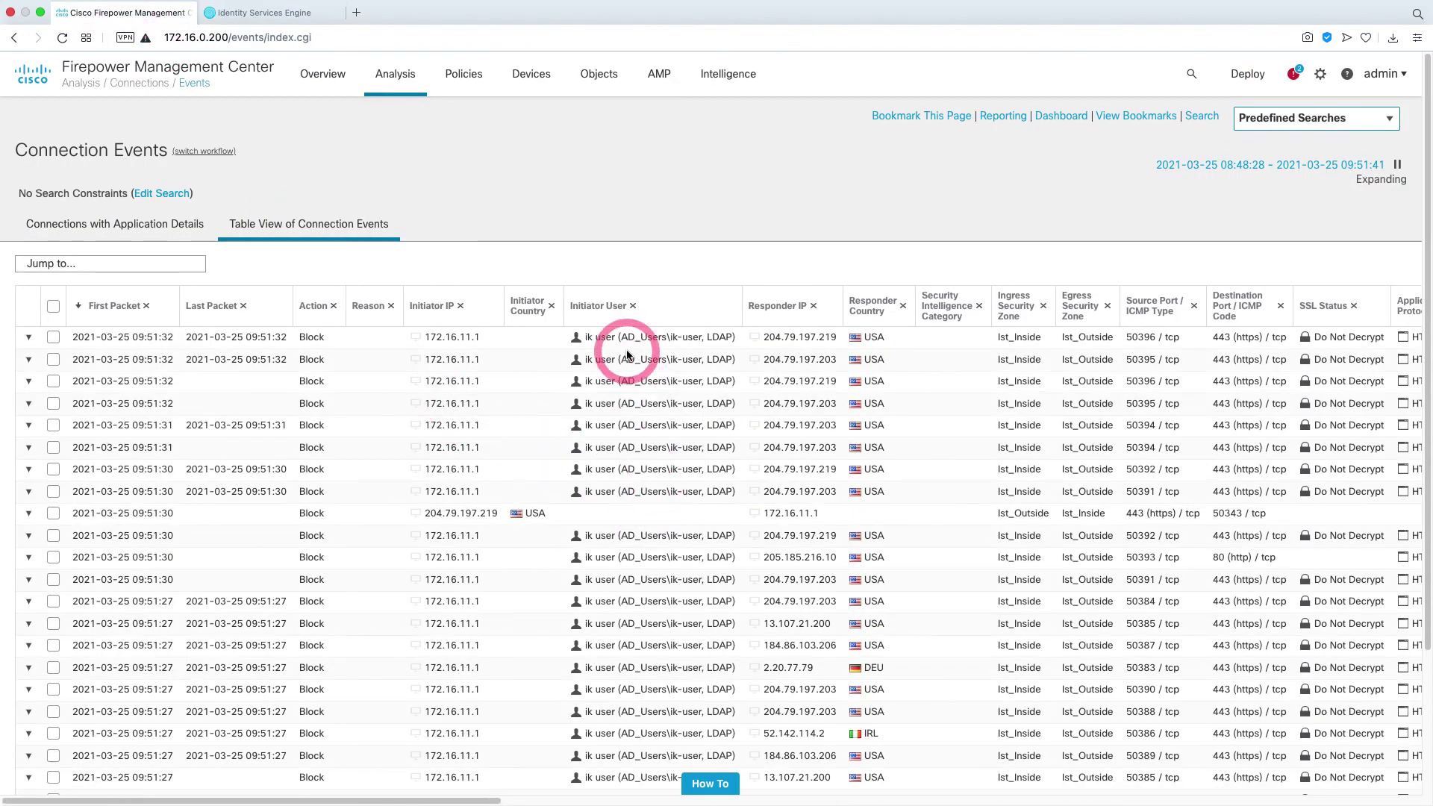